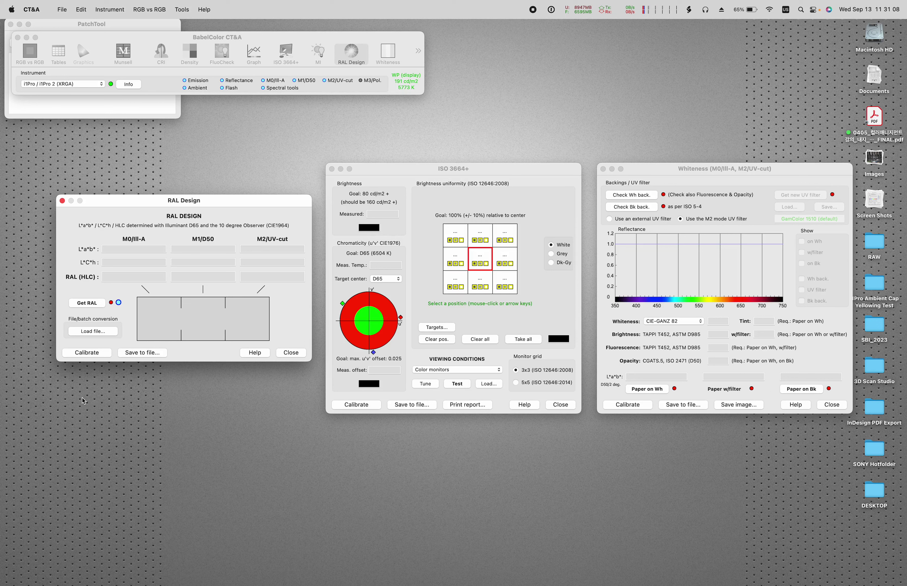
pyautogui.moveTo(239, 205); pyautogui.dragTo(237, 205)
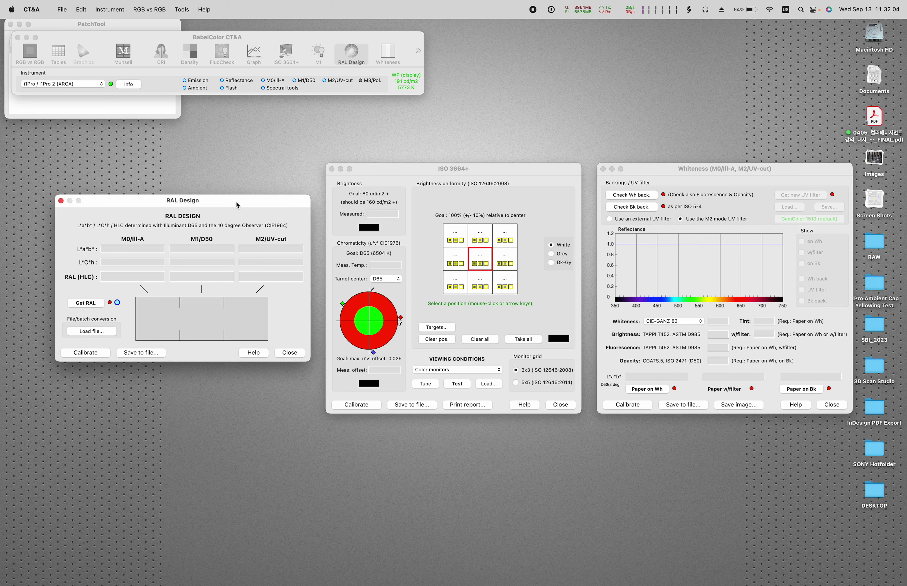
pyautogui.moveTo(237, 205); pyautogui.dragTo(236, 207)
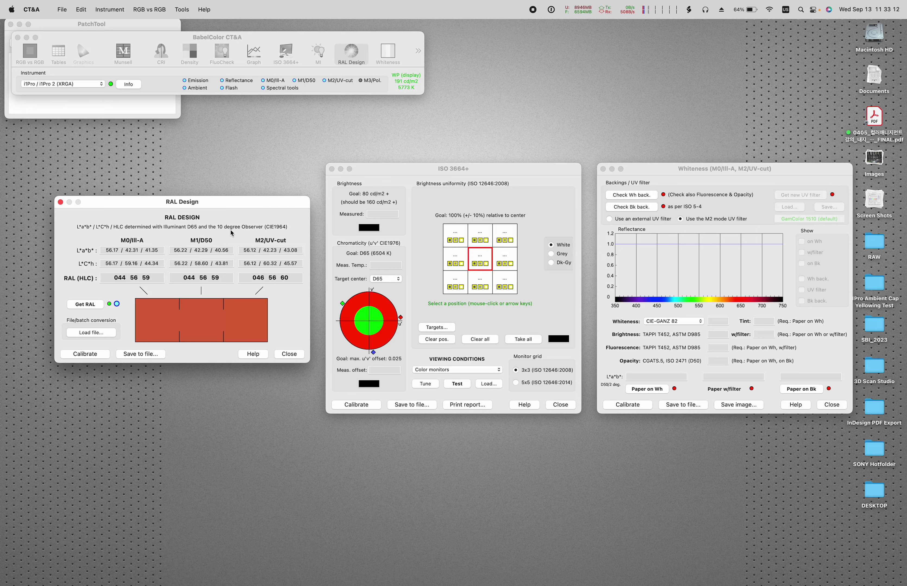
pyautogui.moveTo(240, 198); pyautogui.dragTo(241, 199)
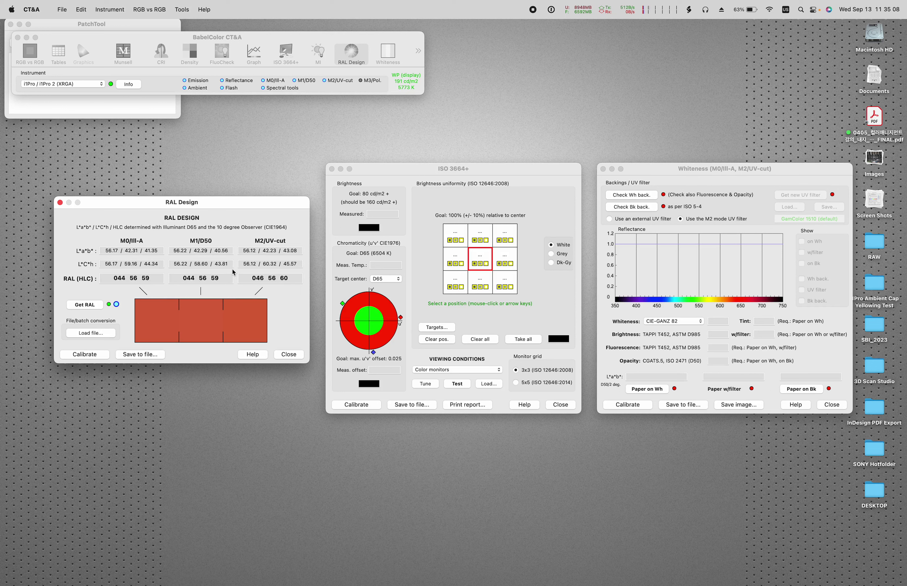
# - Reposition the RAL Design, ISO 3664+ and Whiteness windows side by side, shifting each slightly left and down
pyautogui.moveTo(271, 206)
pyautogui.mouseDown()
pyautogui.moveTo(275, 216)
pyautogui.moveTo(264, 216)
pyautogui.mouseUp()
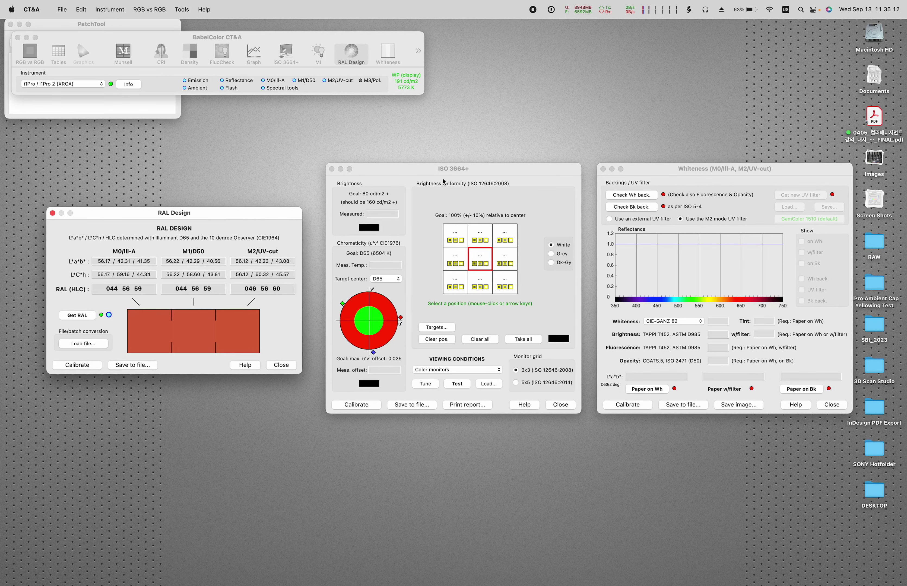
pyautogui.click(290, 194)
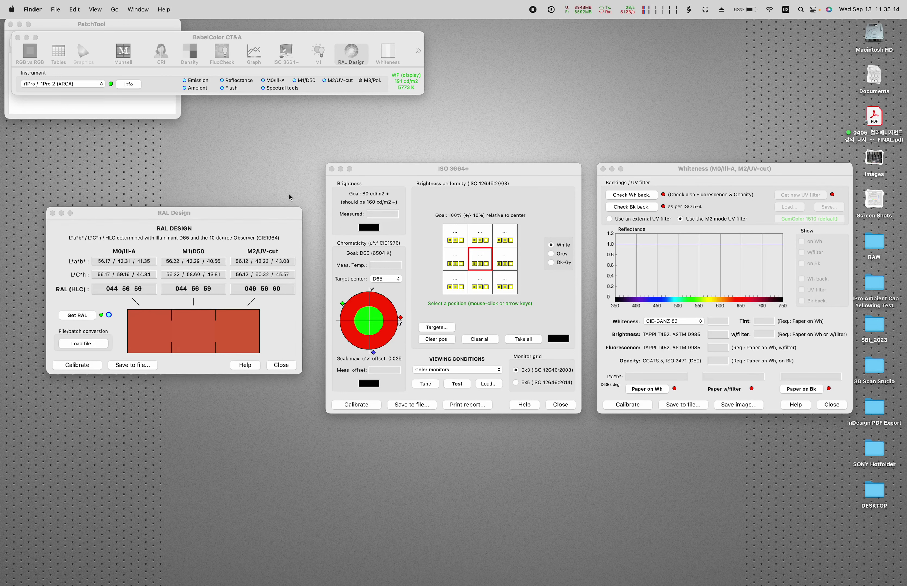
pyautogui.click(277, 213)
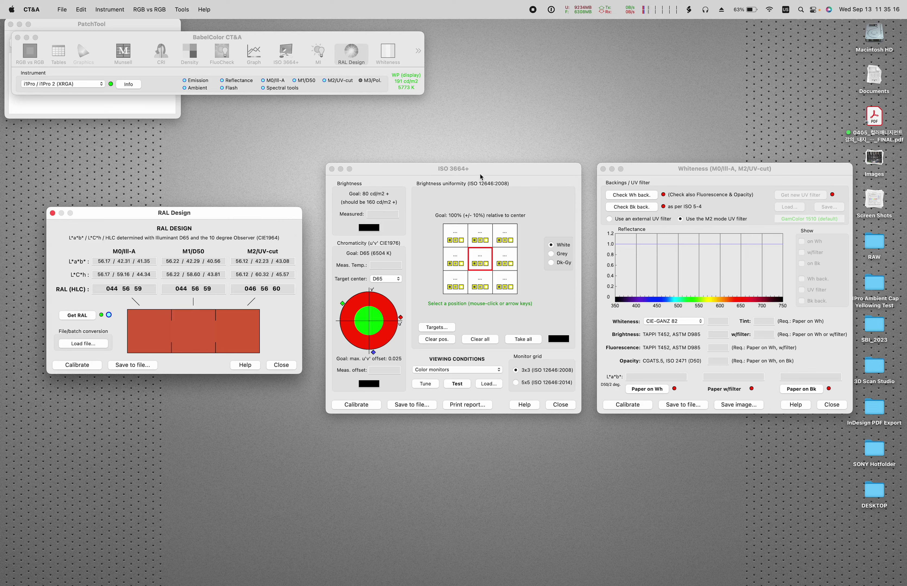
pyautogui.moveTo(283, 212); pyautogui.dragTo(270, 215)
pyautogui.moveTo(497, 172); pyautogui.dragTo(487, 179)
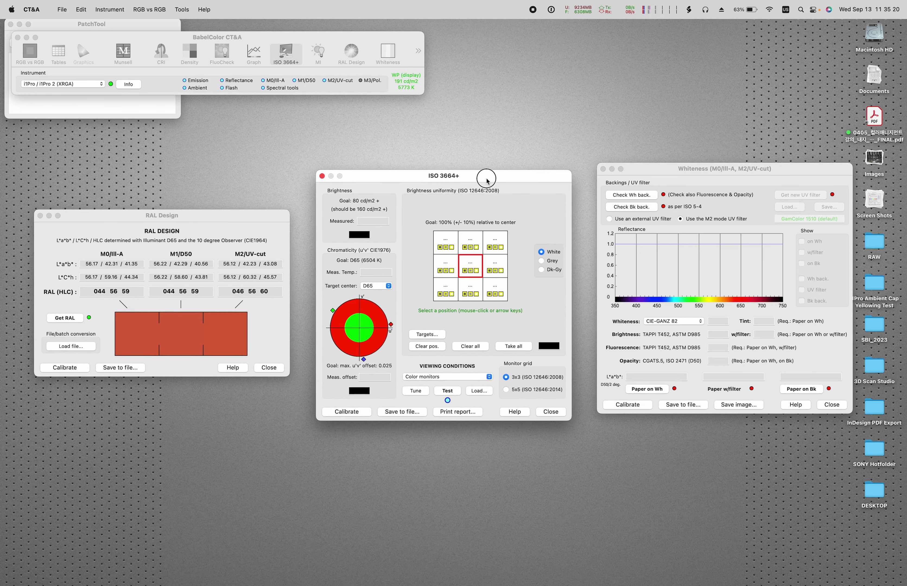
pyautogui.moveTo(652, 174); pyautogui.dragTo(647, 185)
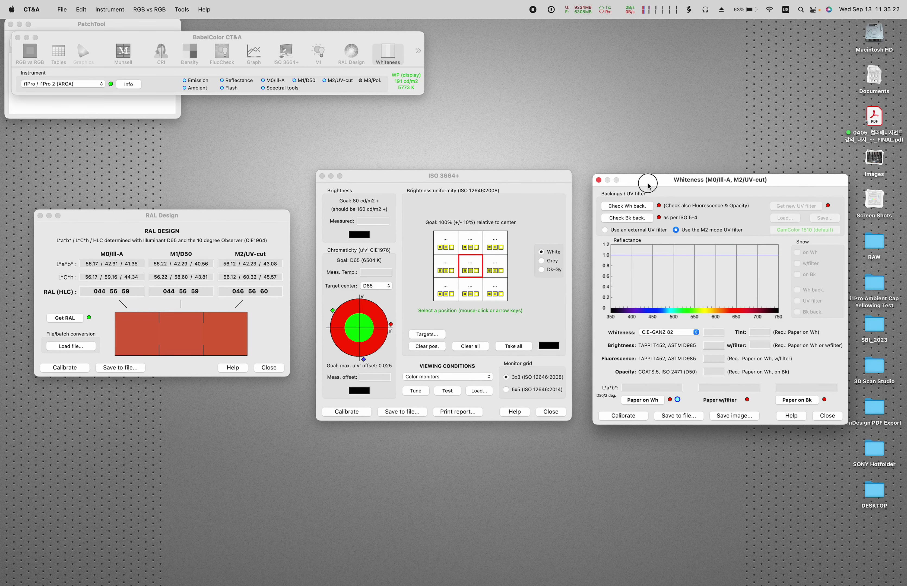
# - Review the viewing condition choices and the target center choices in the ISO 3664+ tool, keeping Color monitors and D65
pyautogui.click(544, 182)
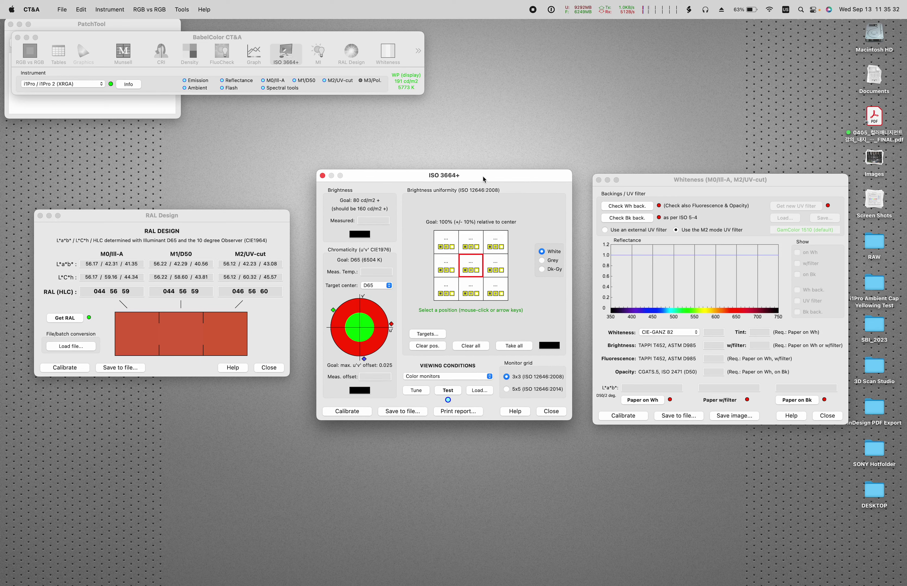
pyautogui.moveTo(483, 180); pyautogui.dragTo(481, 182)
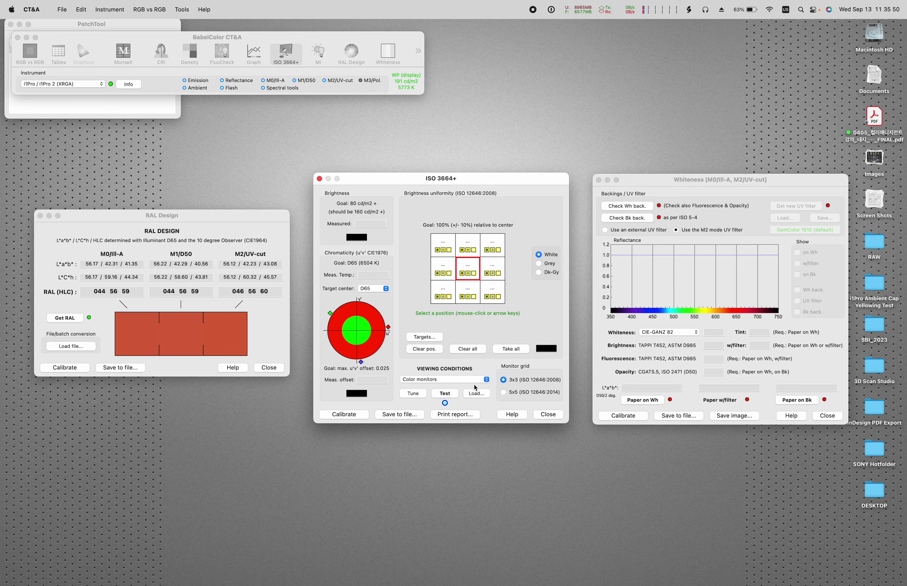
pyautogui.click(484, 382)
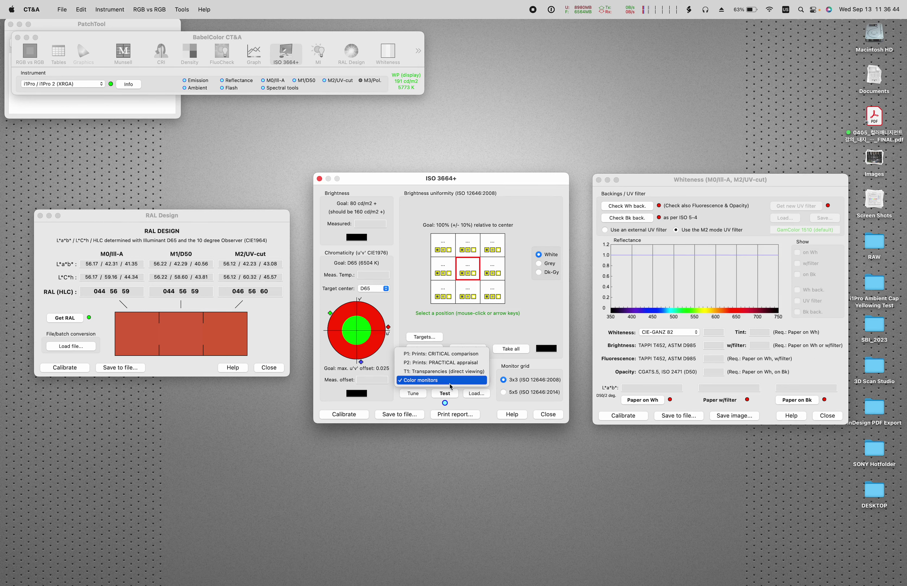
pyautogui.click(476, 334)
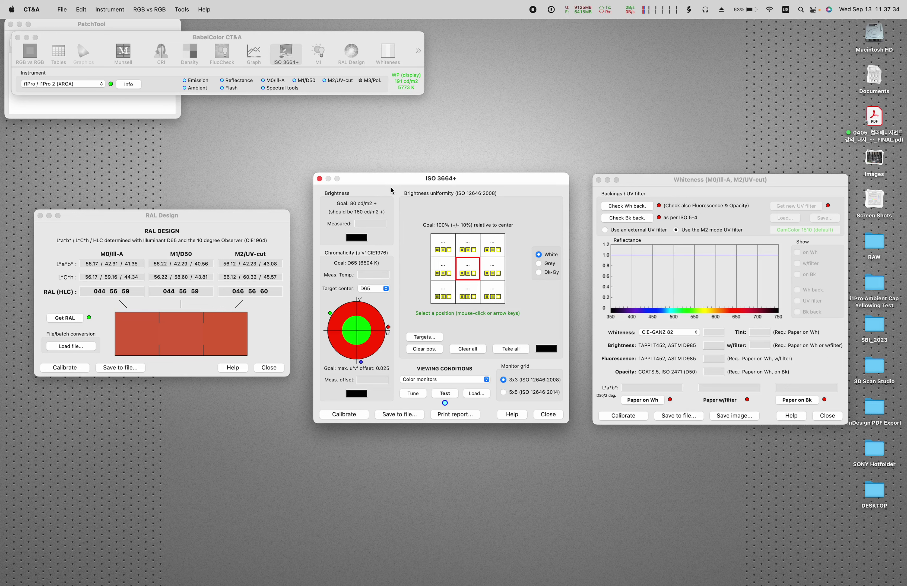
pyautogui.moveTo(396, 182); pyautogui.dragTo(397, 186)
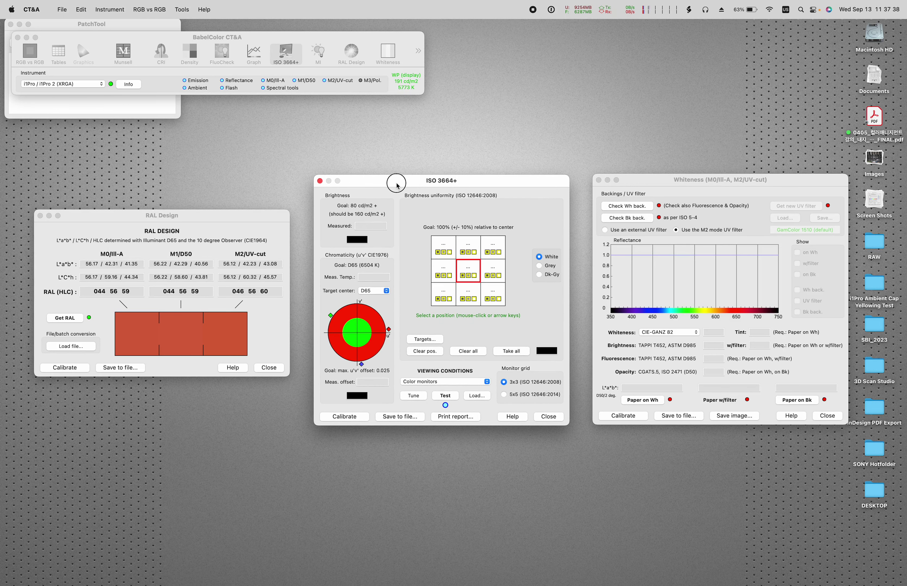
pyautogui.moveTo(397, 185); pyautogui.dragTo(396, 186)
pyautogui.moveTo(419, 186); pyautogui.dragTo(419, 186)
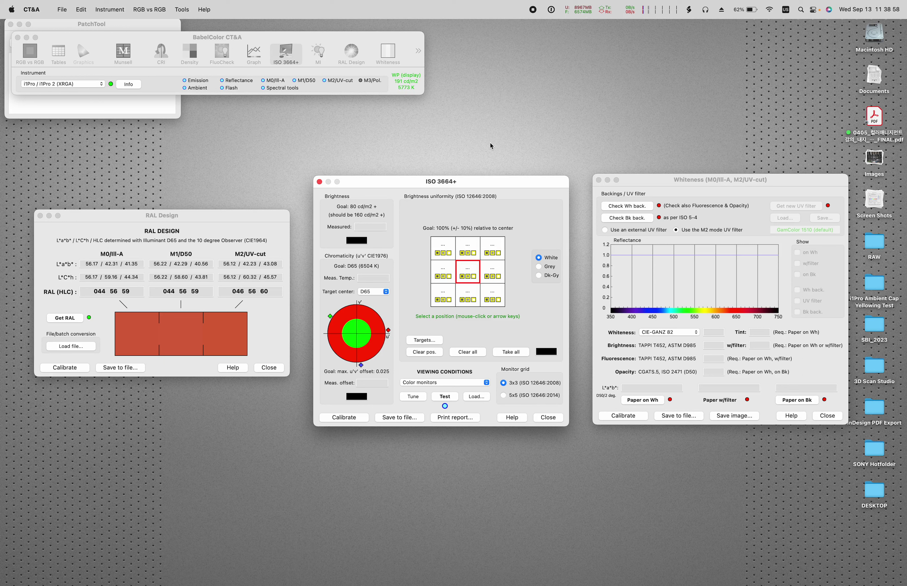
pyautogui.click(379, 291)
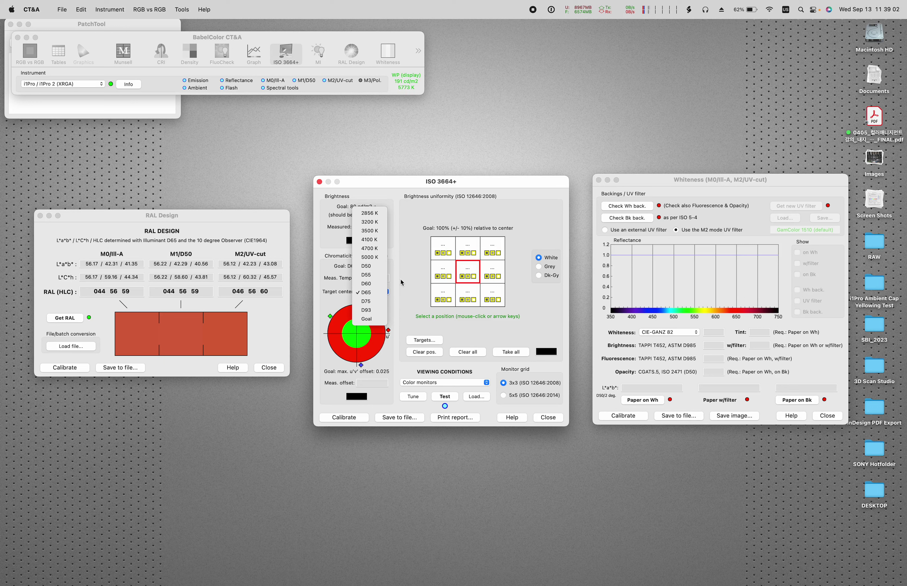
pyautogui.click(400, 290)
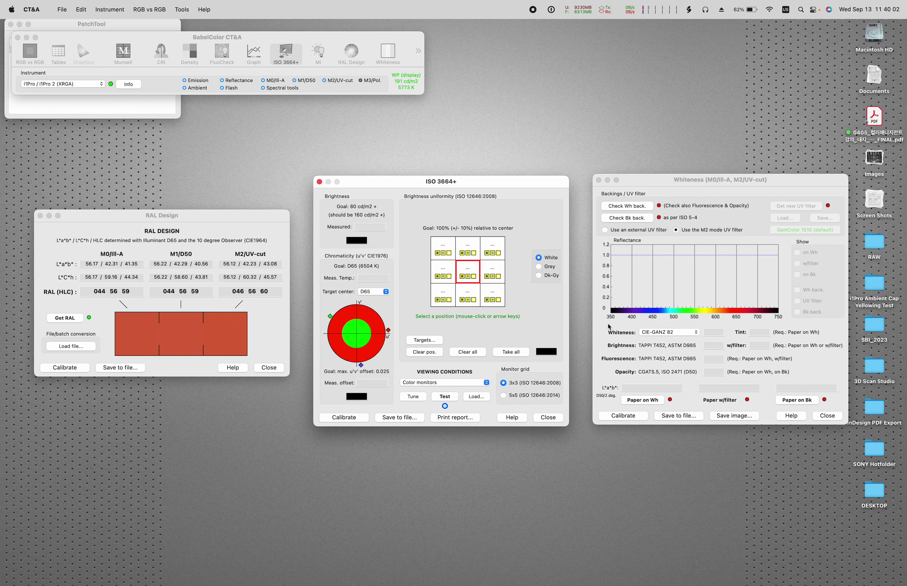
# - Switch the viewing conditions to P1: Prints: CRITICAL comparison to inspect its criteria, and return to Color monitors
pyautogui.click(458, 383)
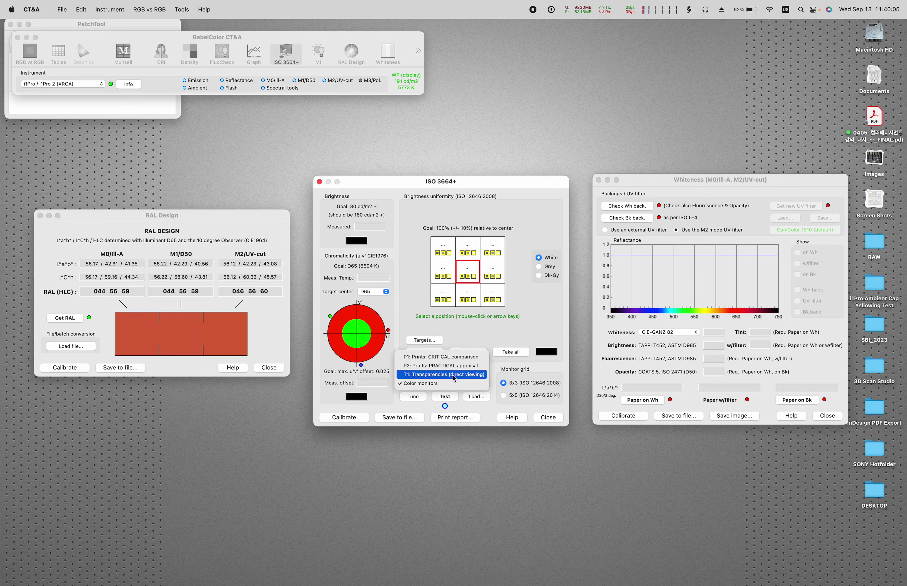
pyautogui.click(455, 358)
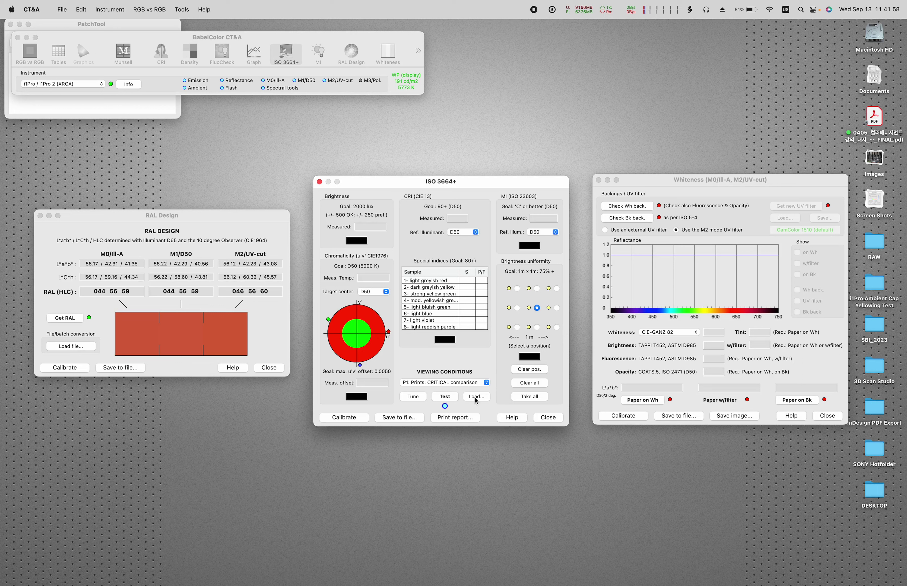
pyautogui.click(479, 383)
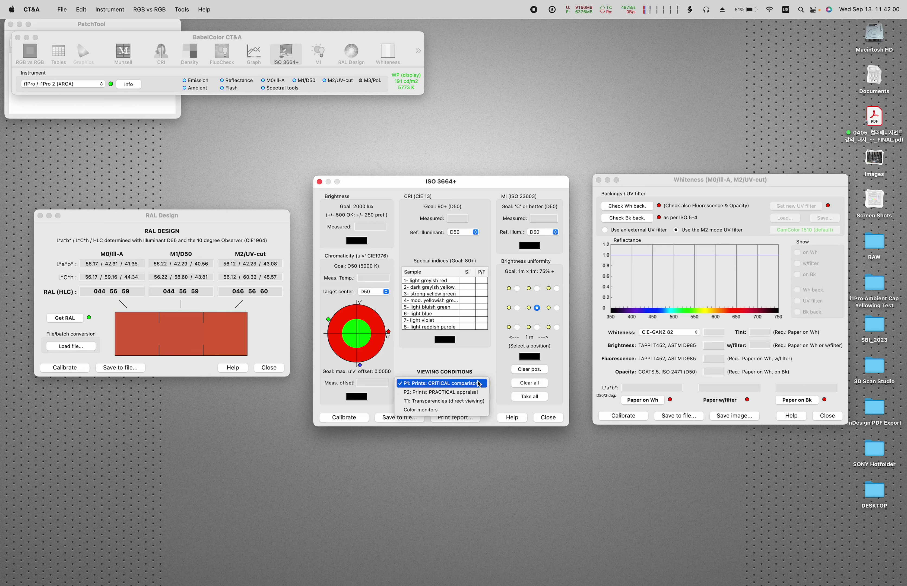
pyautogui.click(450, 410)
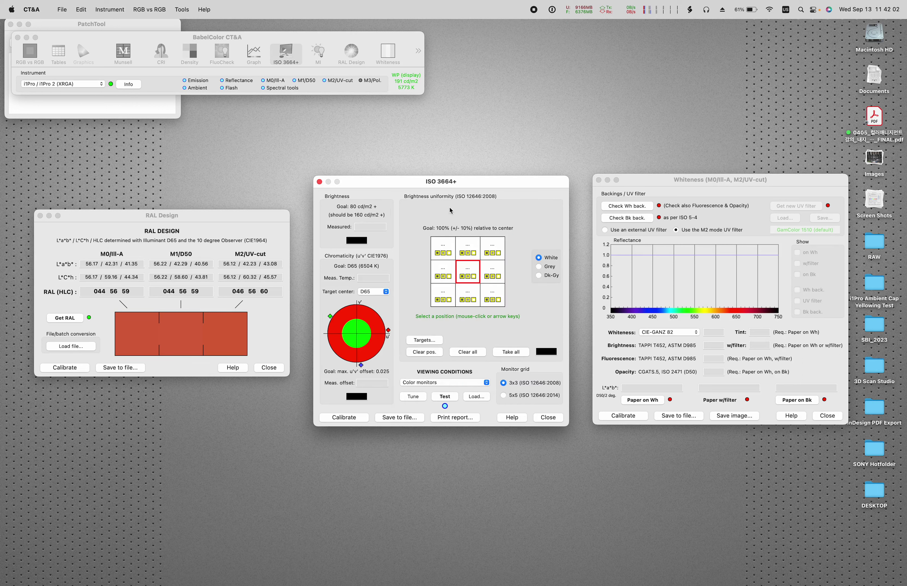
pyautogui.moveTo(462, 182); pyautogui.dragTo(462, 182)
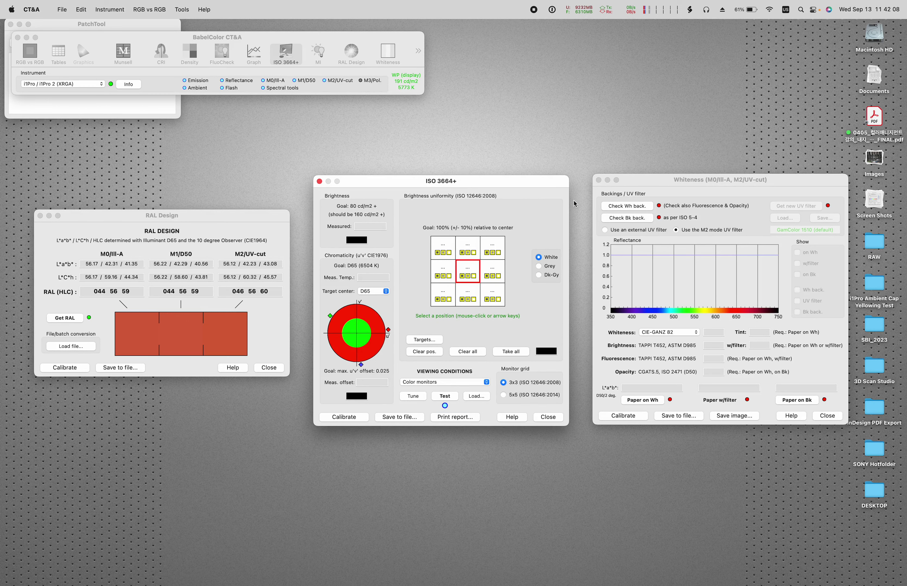
# - Open the Graph tool to inspect the spectral curves of the two samples, and close it again
pyautogui.click(254, 58)
pyautogui.moveTo(675, 178); pyautogui.dragTo(388, 174)
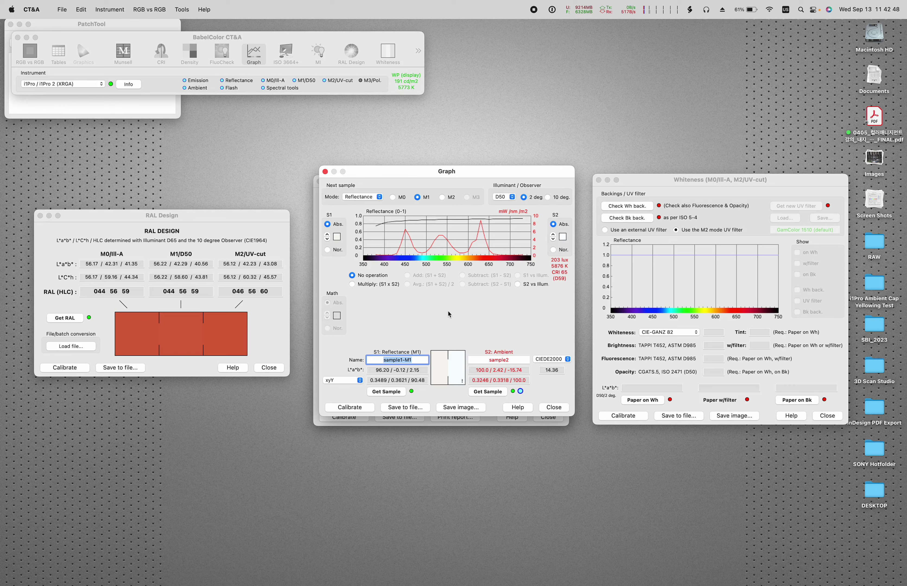
pyautogui.moveTo(401, 173); pyautogui.dragTo(538, 262)
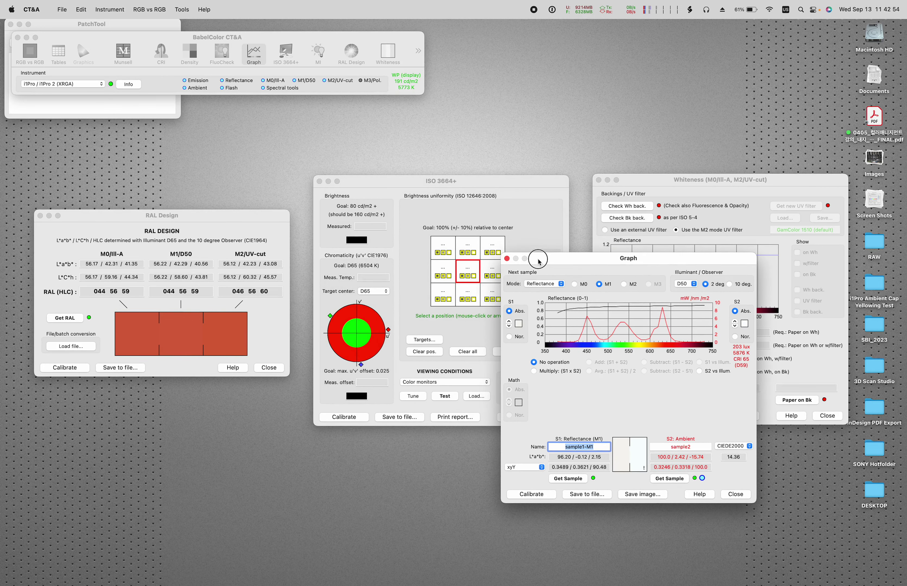
pyautogui.click(507, 259)
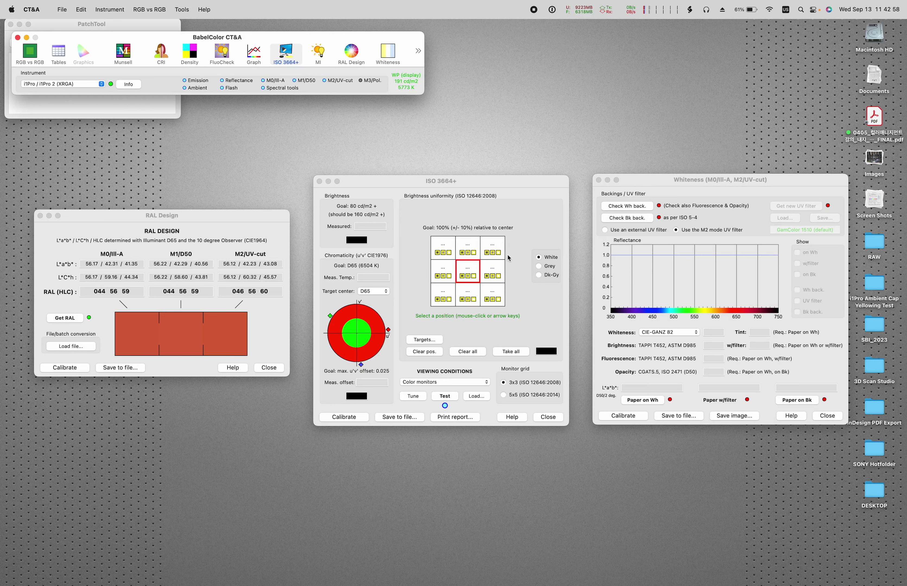
# - Run the emission calibration from the ISO 3664+ tool, using this display for the white point measurement
pyautogui.click(495, 210)
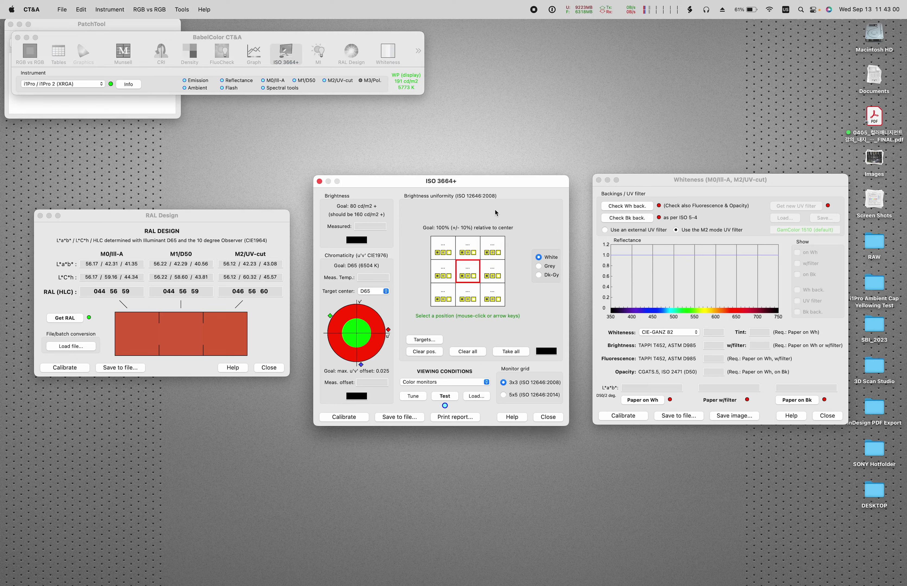
pyautogui.click(338, 417)
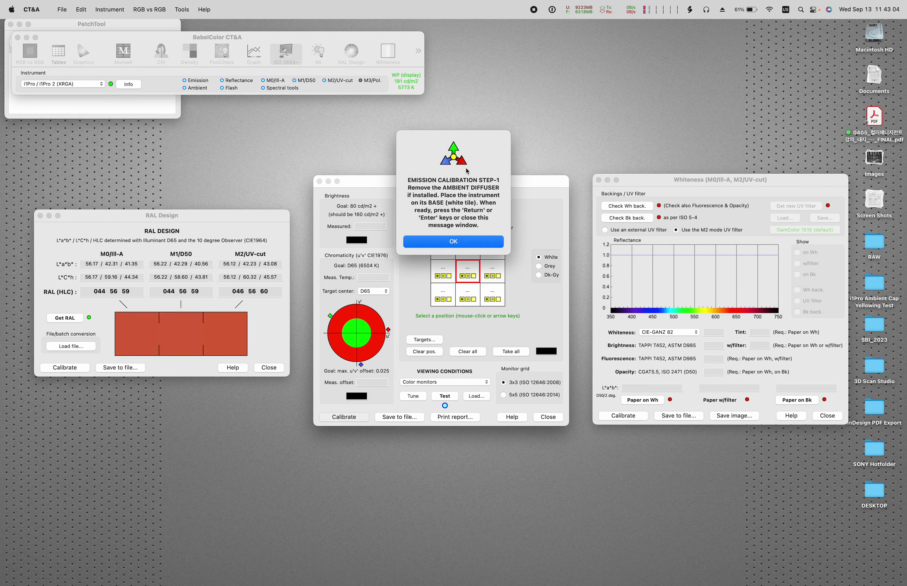
pyautogui.click(472, 241)
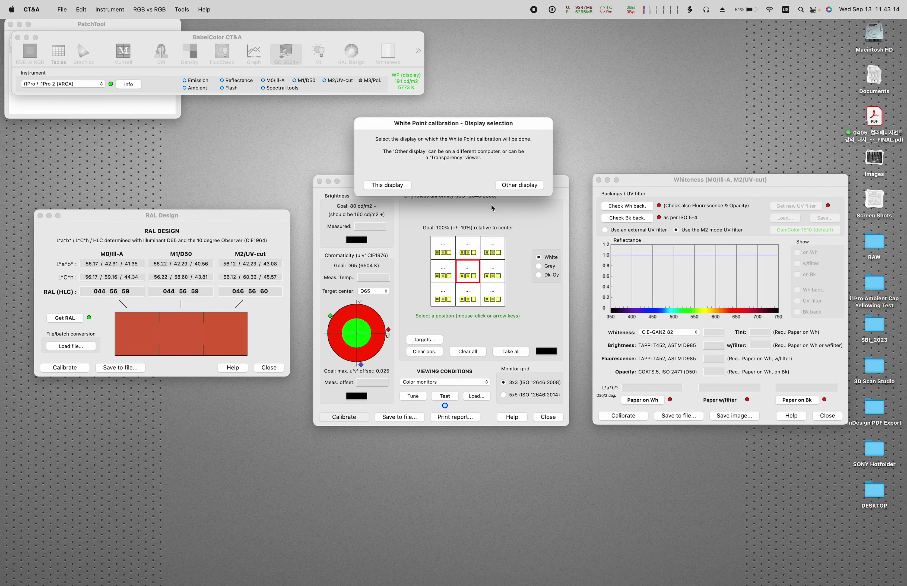
pyautogui.click(385, 185)
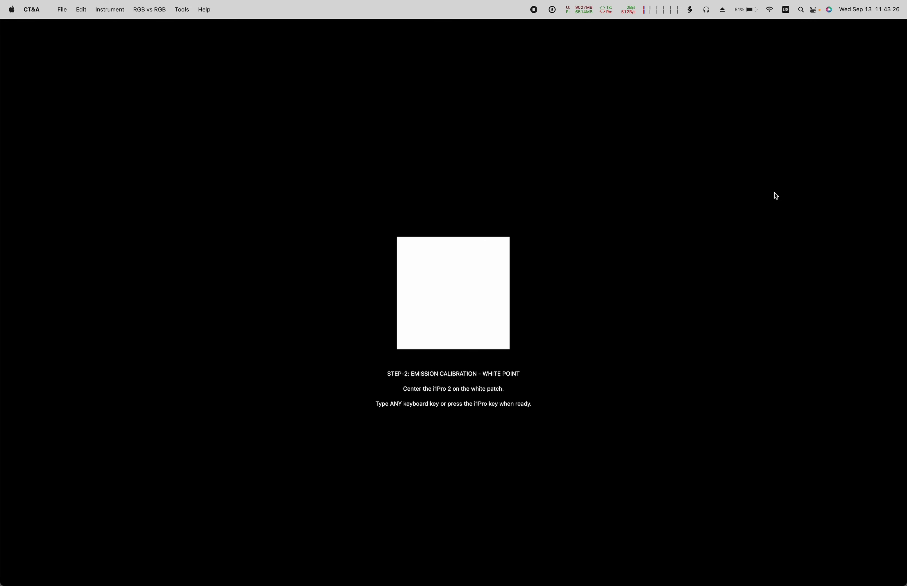
pyautogui.press('space')
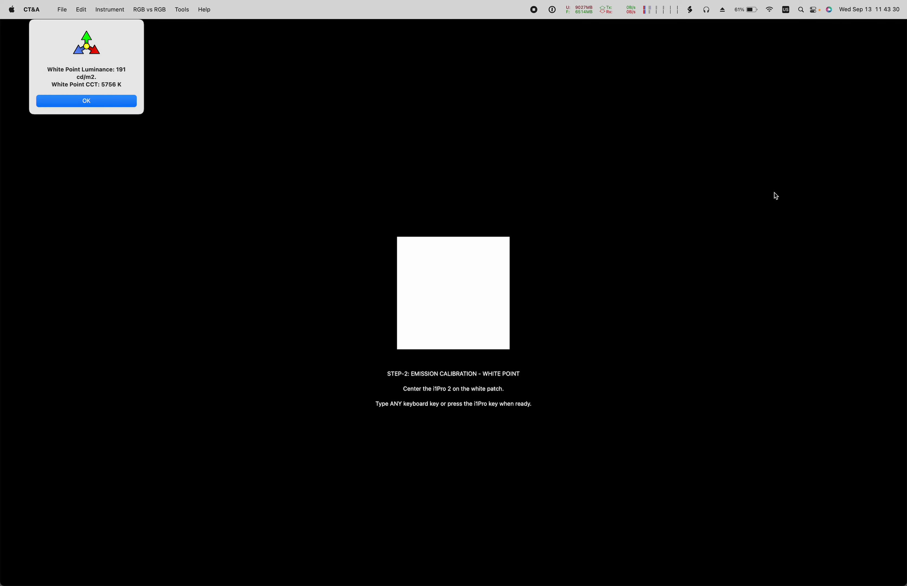
pyautogui.click(133, 103)
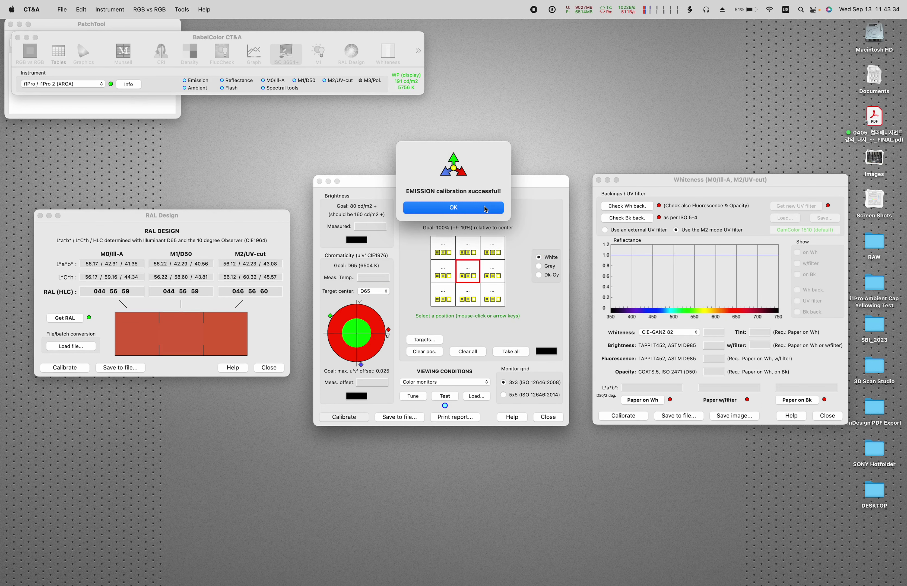
pyautogui.click(488, 208)
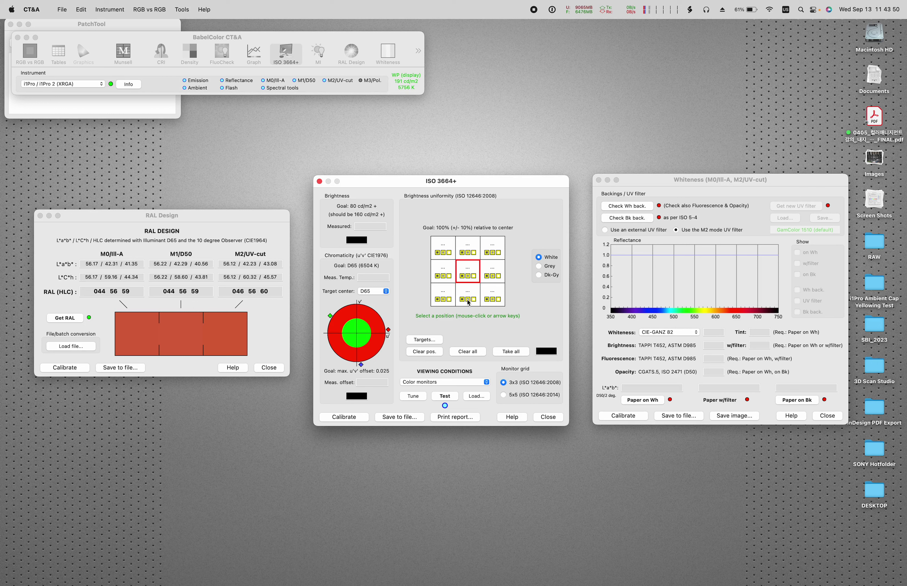
# - Measure all positions of the 3x3 monitor grid on this display for the Color monitors viewing condition
pyautogui.click(513, 352)
pyautogui.click(484, 236)
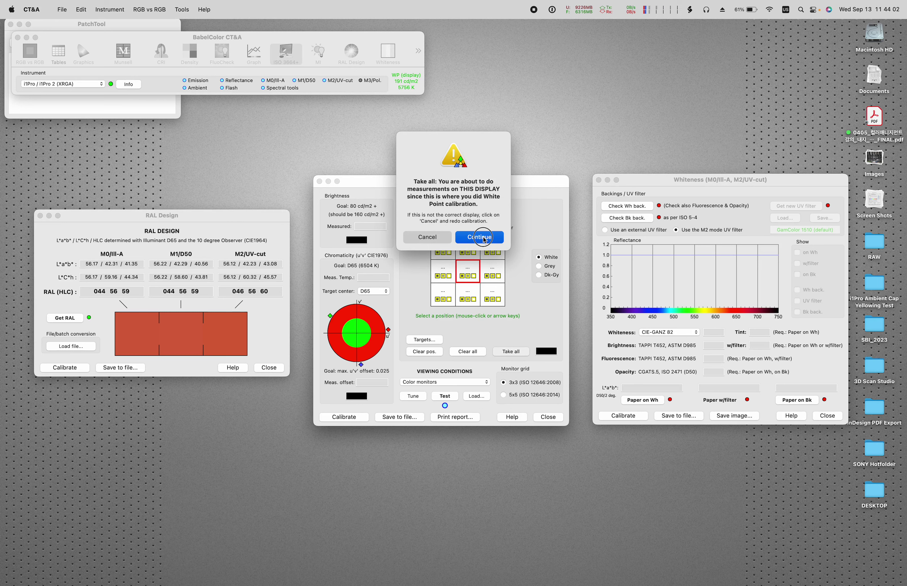
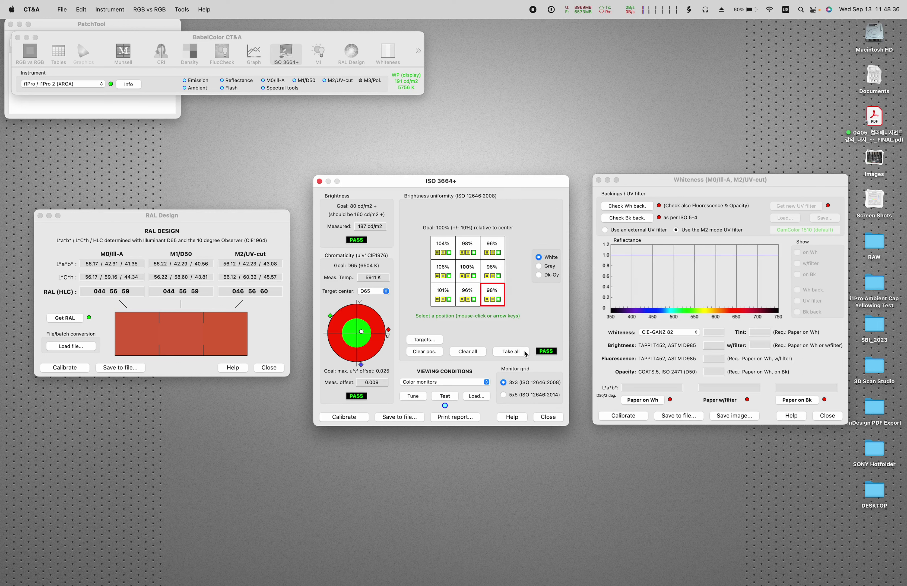
pyautogui.click(469, 382)
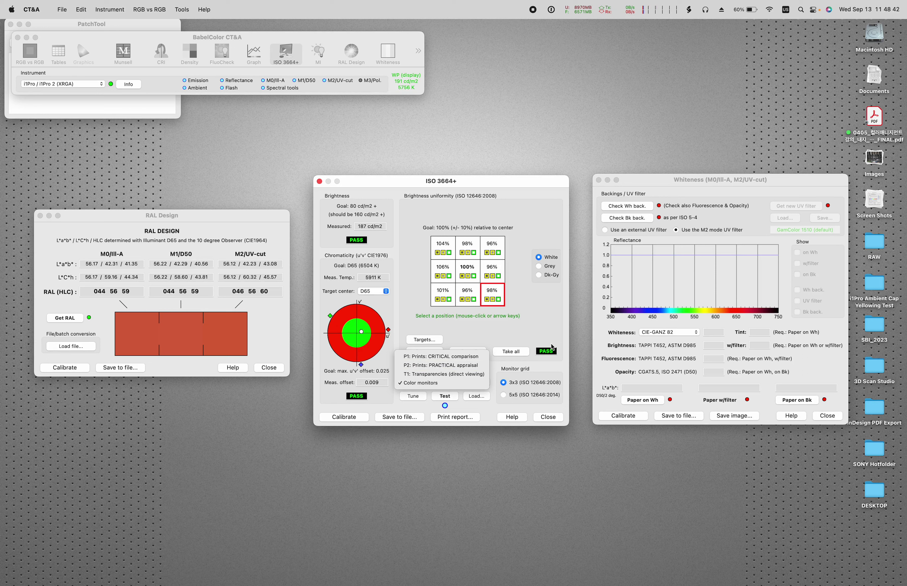
pyautogui.click(554, 317)
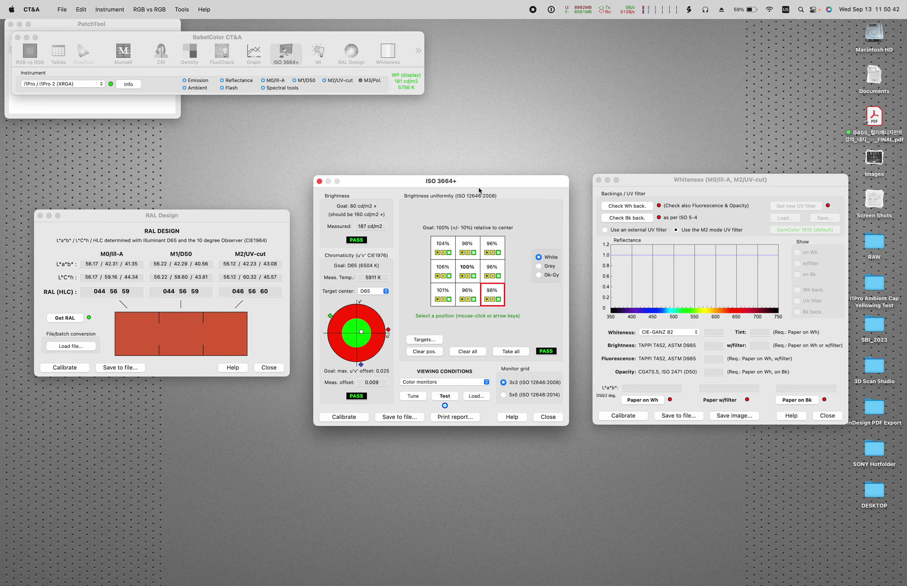
# - Swap the tool windows so that Whiteness sits in the middle of the desktop and ISO 3664+ sits beside it
pyautogui.moveTo(484, 190); pyautogui.dragTo(485, 187)
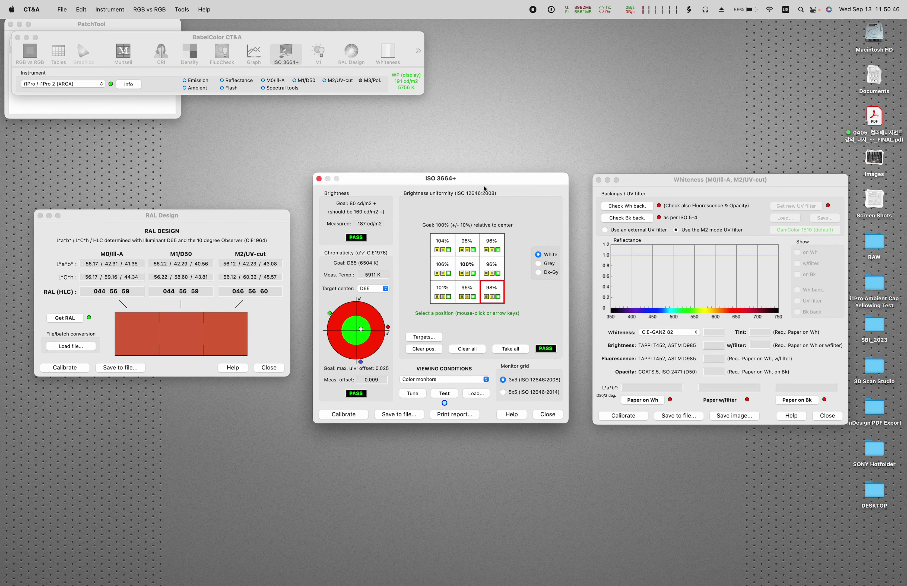
pyautogui.moveTo(483, 179); pyautogui.dragTo(839, 244)
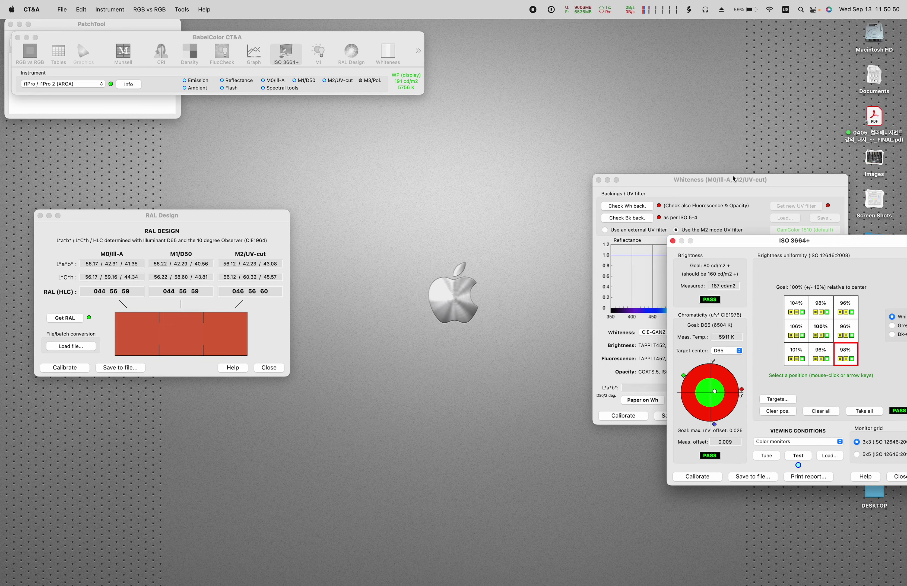
pyautogui.moveTo(748, 186); pyautogui.dragTo(478, 184)
pyautogui.moveTo(730, 243); pyautogui.dragTo(664, 193)
pyautogui.moveTo(560, 184); pyautogui.dragTo(555, 184)
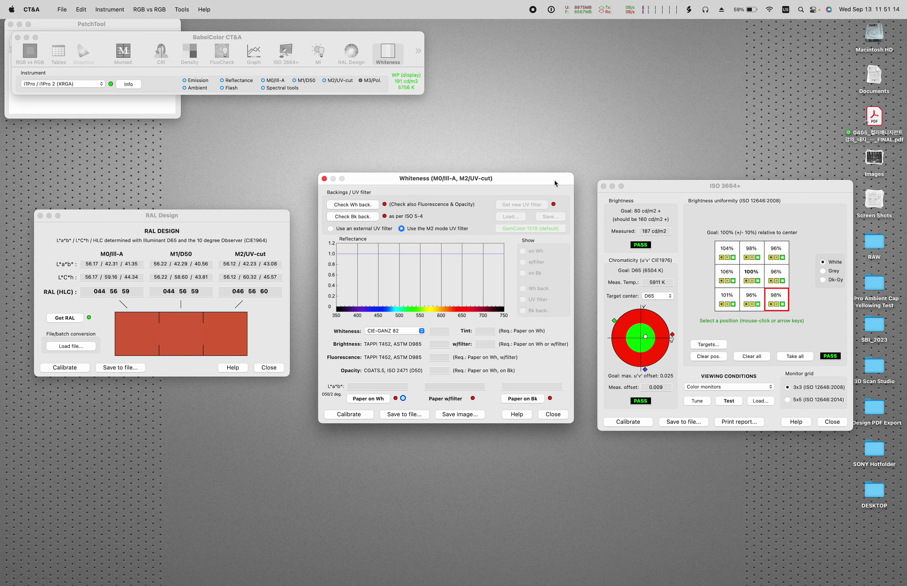
pyautogui.moveTo(549, 183); pyautogui.dragTo(546, 186)
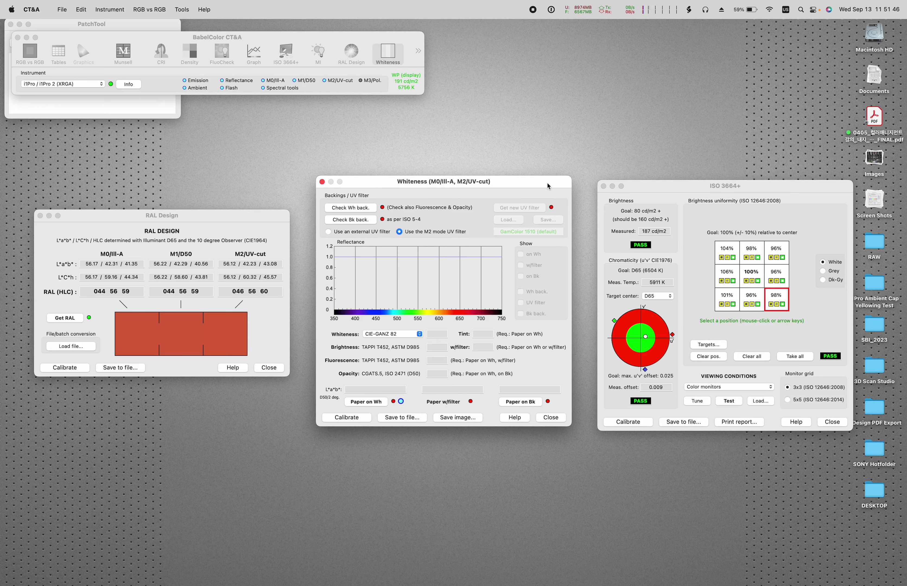
pyautogui.moveTo(557, 185); pyautogui.dragTo(558, 182)
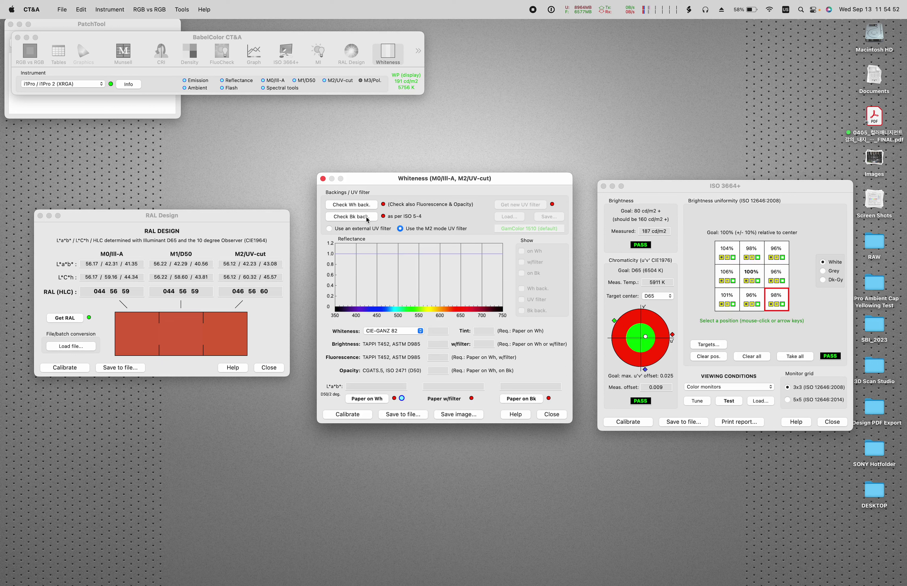
# - Check the black backing and the white backing with the instrument in the Whiteness tool
pyautogui.click(355, 217)
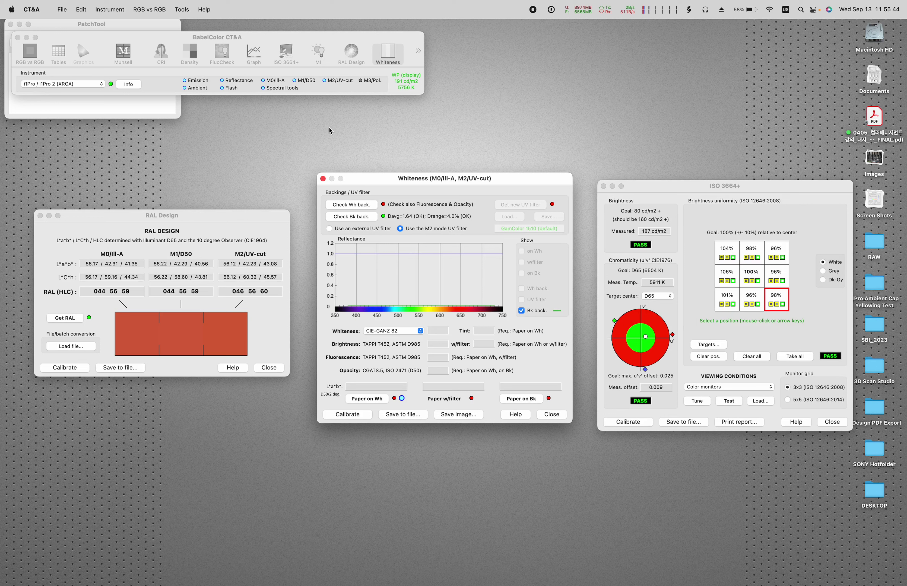
pyautogui.moveTo(372, 179); pyautogui.dragTo(372, 179)
pyautogui.click(355, 204)
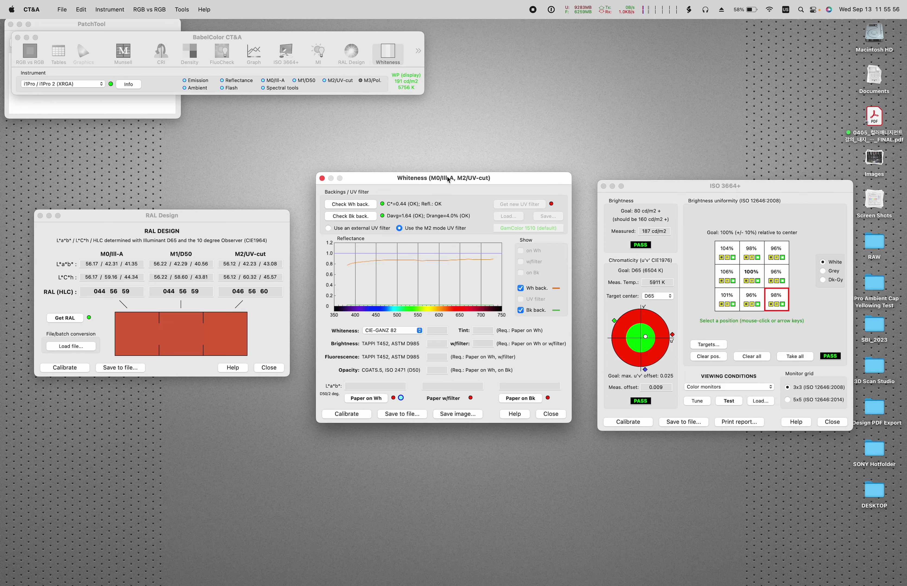
pyautogui.click(458, 179)
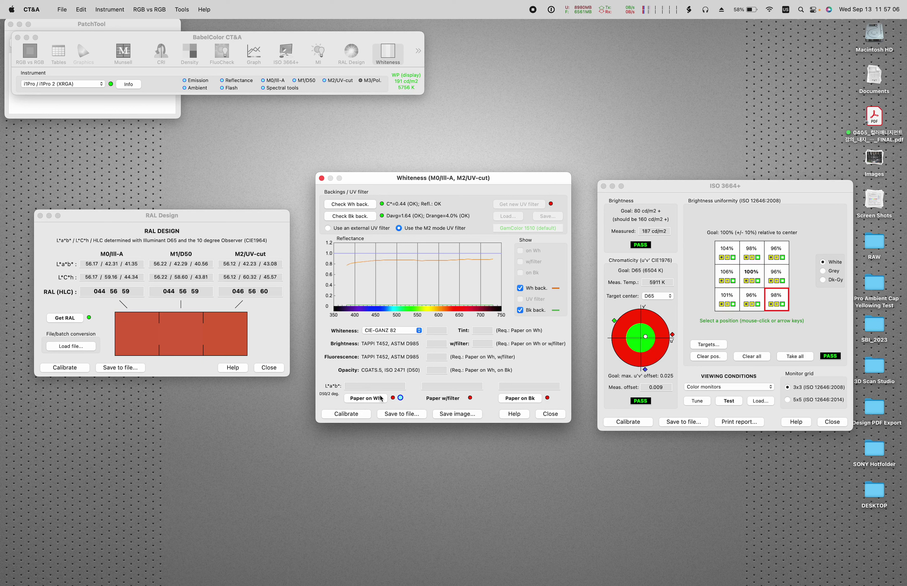
# - Measure the first paper on the white backing and on the black backing using the M2 mode UV filter
pyautogui.click(369, 398)
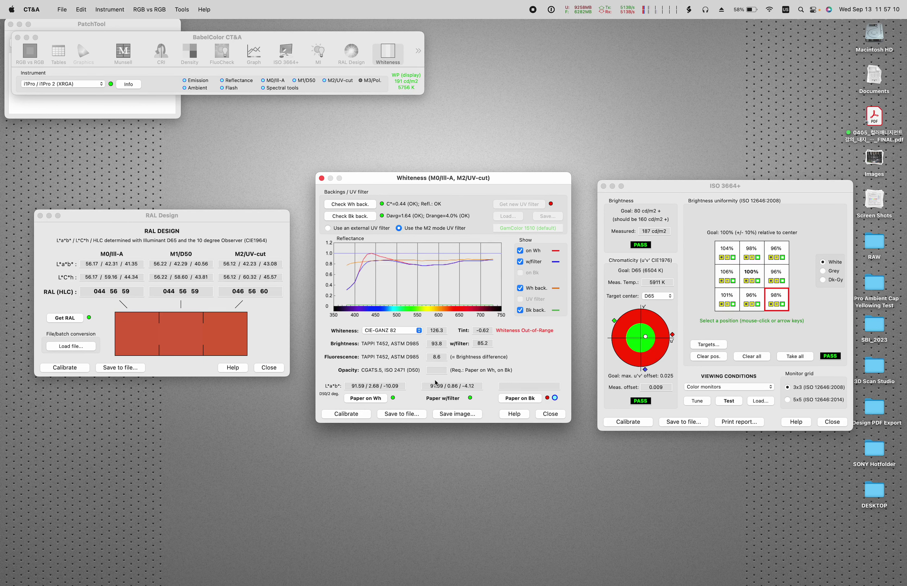
pyautogui.moveTo(391, 299)
pyautogui.click(520, 398)
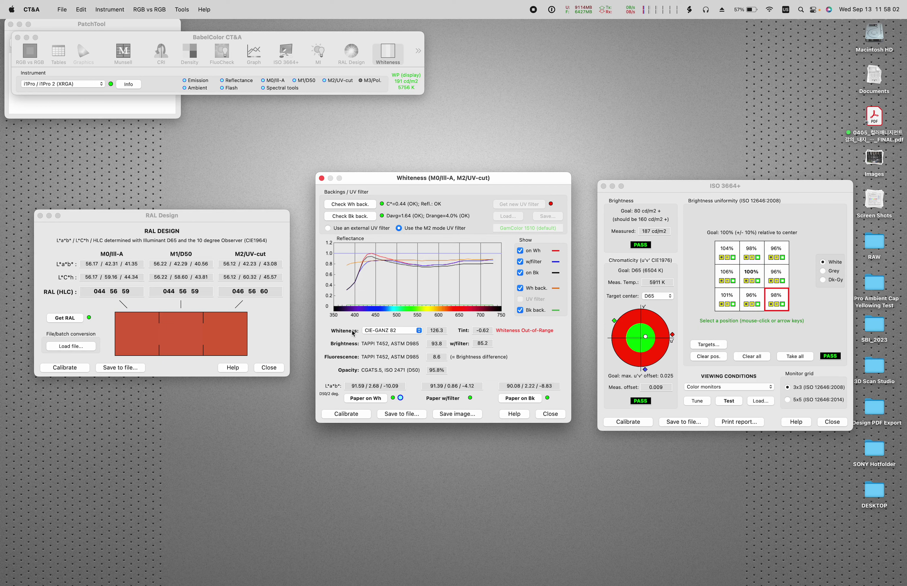
pyautogui.moveTo(654, 185); pyautogui.dragTo(648, 186)
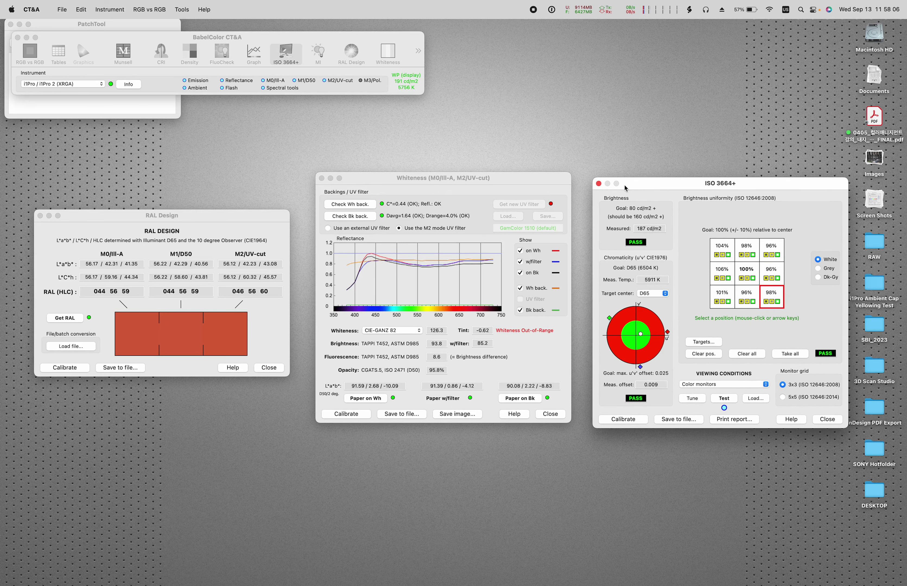
pyautogui.click(549, 183)
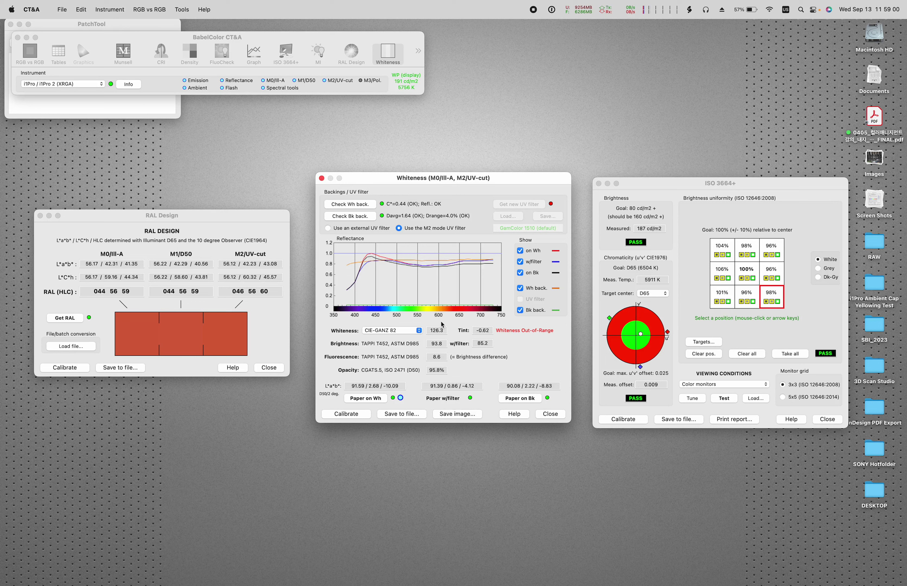
# - Set the whiteness formula to CIELAB-HE 2007, comparing it with CIE-GANZ 82 along the way
pyautogui.click(401, 331)
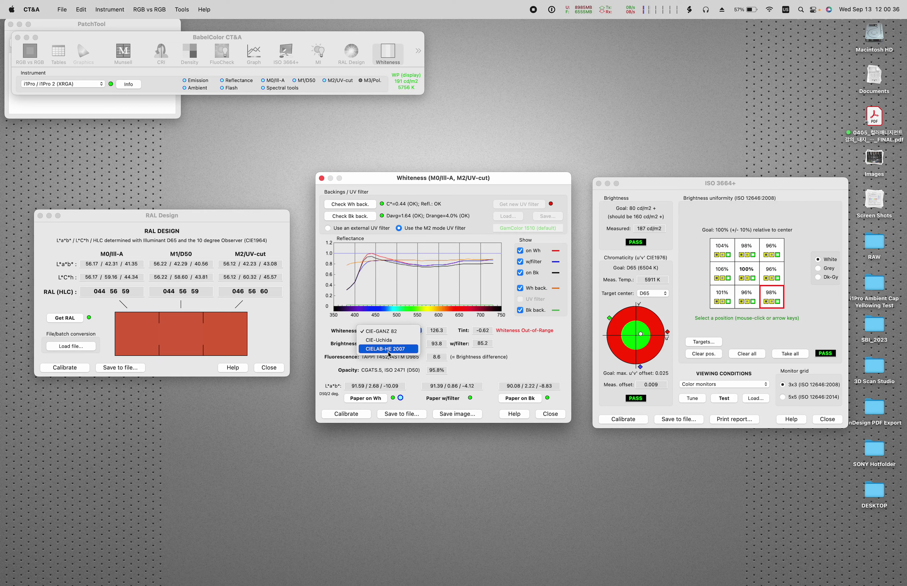
pyautogui.click(402, 352)
pyautogui.click(394, 330)
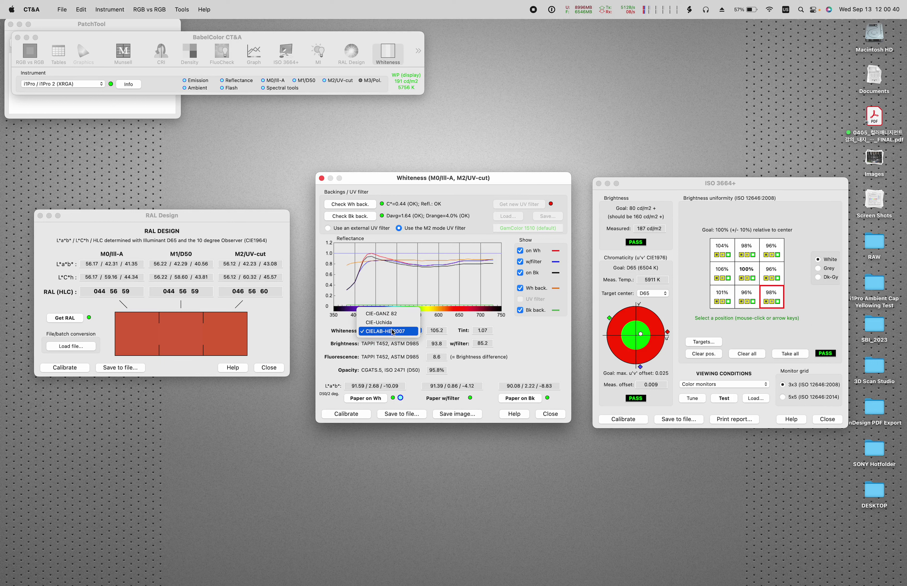
pyautogui.click(393, 314)
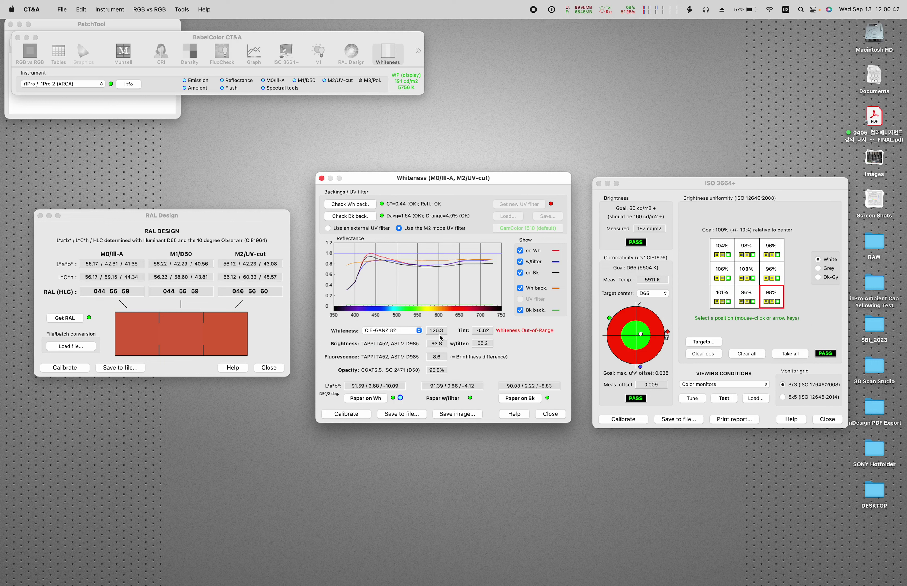
pyautogui.click(389, 332)
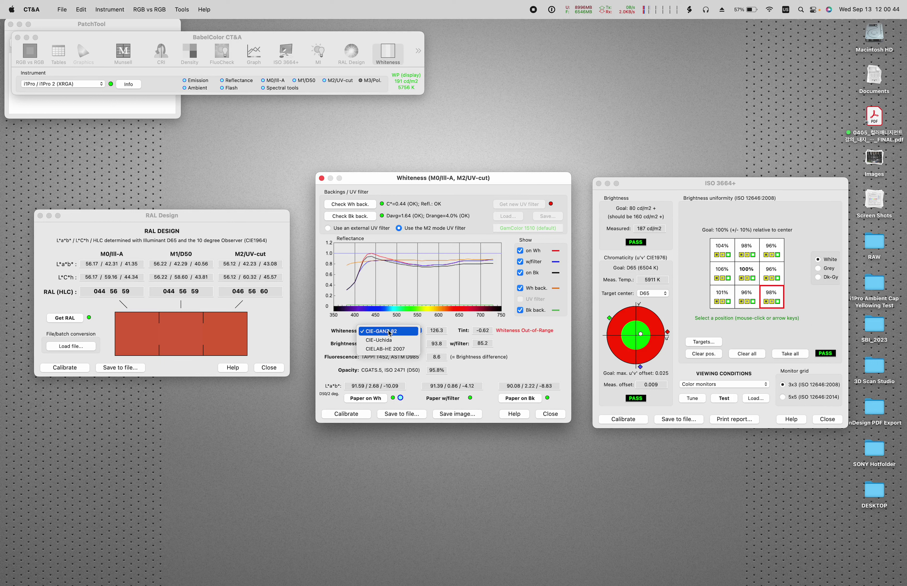
pyautogui.click(391, 350)
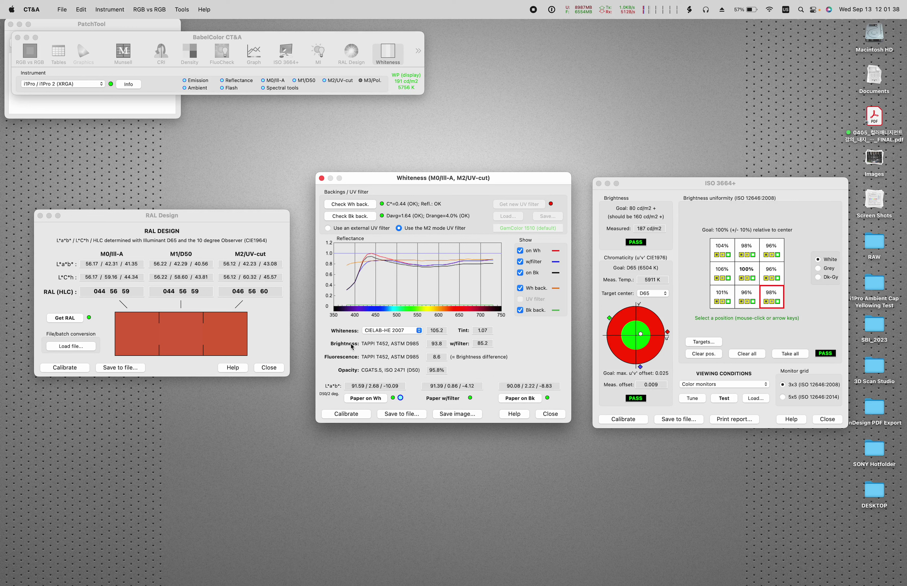
# - Measure a second paper on the white backing and on the black backing in the Whiteness tool
pyautogui.moveTo(405, 313)
pyautogui.moveTo(376, 267)
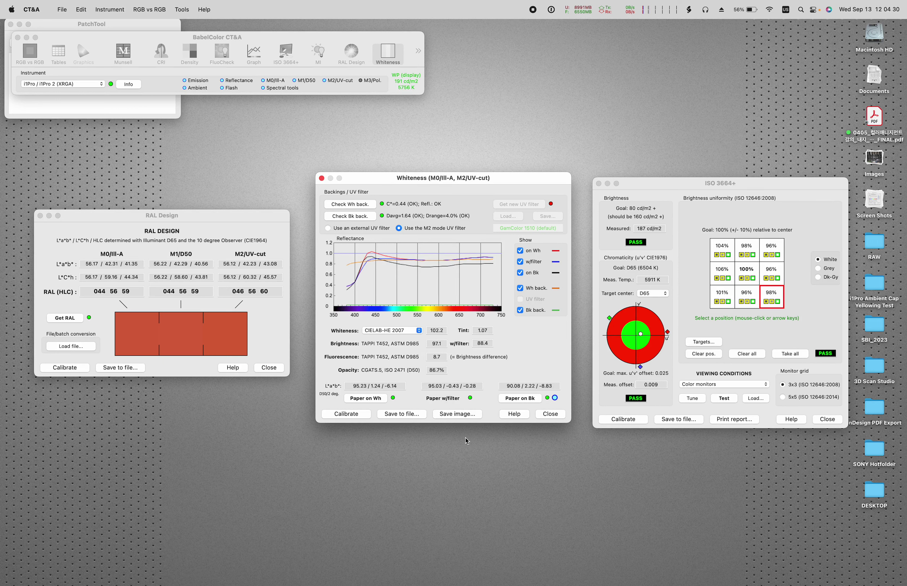
pyautogui.click(522, 399)
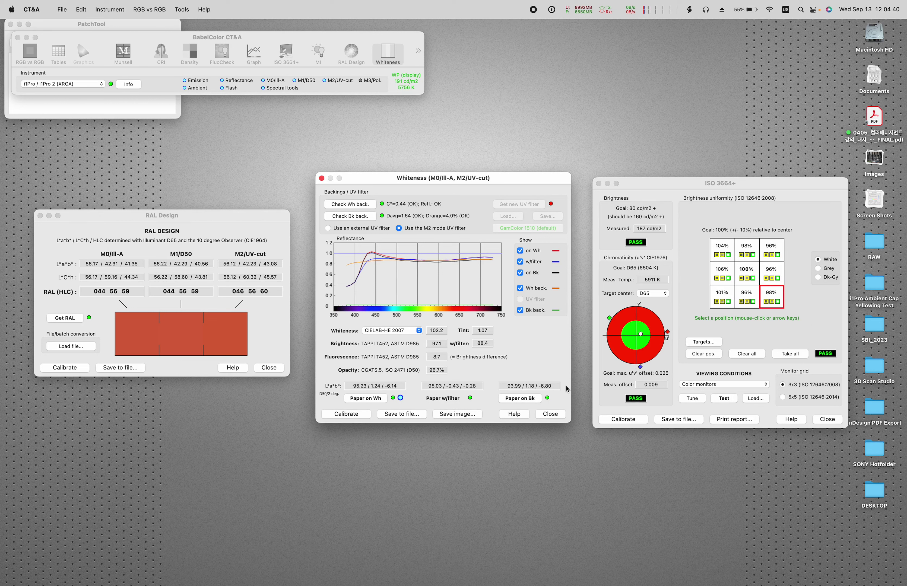
# - Measure a third paper on the white backing and on the black backing to replace the previous paper's readings
pyautogui.moveTo(382, 273)
pyautogui.click(367, 399)
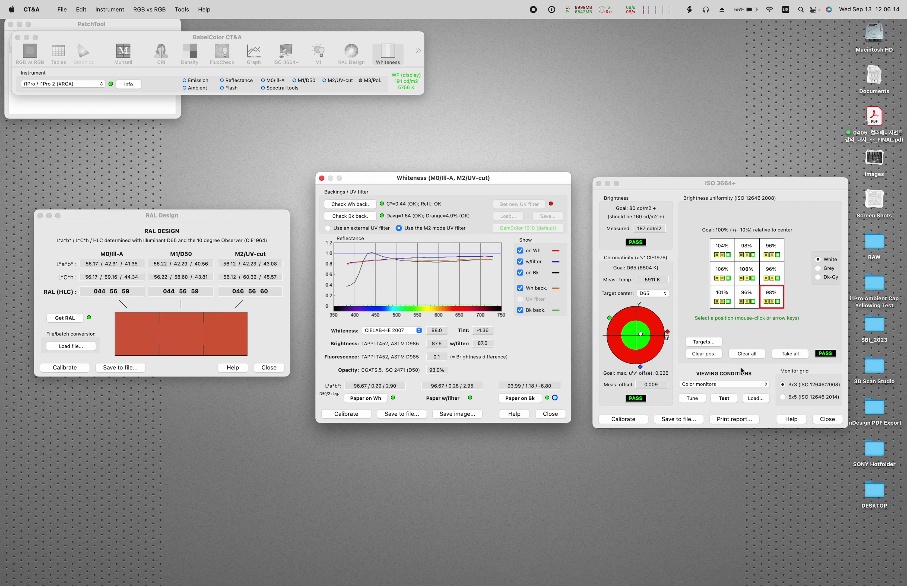
pyautogui.click(525, 397)
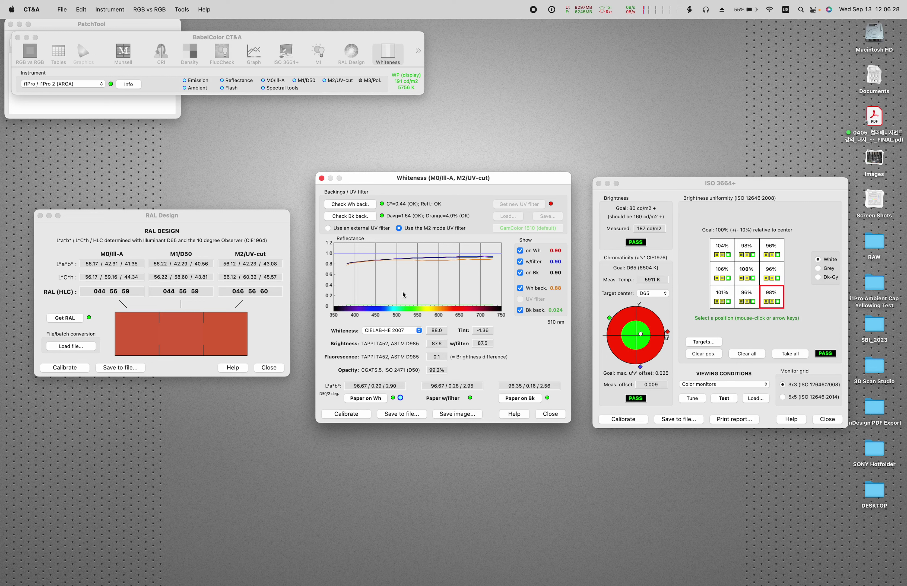
# - Switch the whiteness formula to CIE-GANZ 82 to compare the third paper's values, and return to CIELAB-HE 2007
pyautogui.moveTo(379, 330)
pyautogui.click(406, 331)
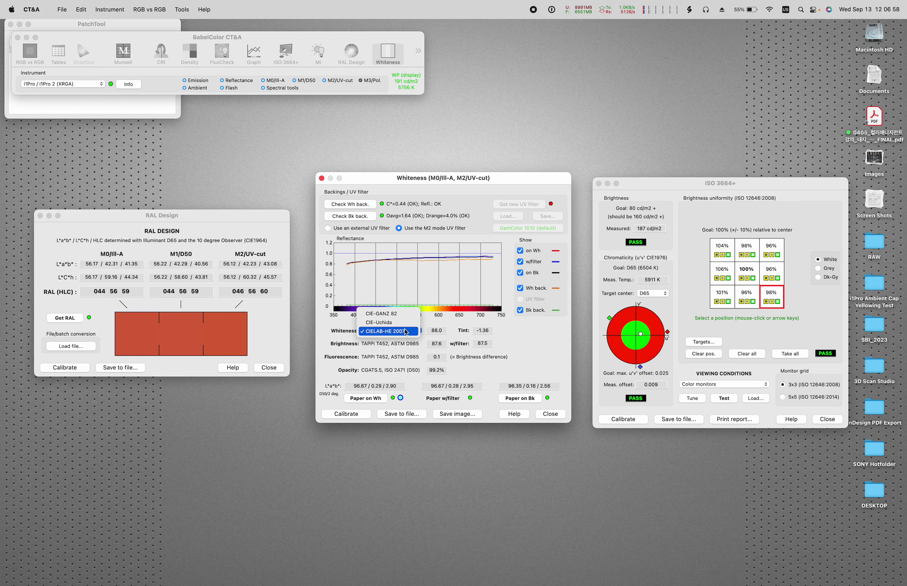
pyautogui.click(396, 313)
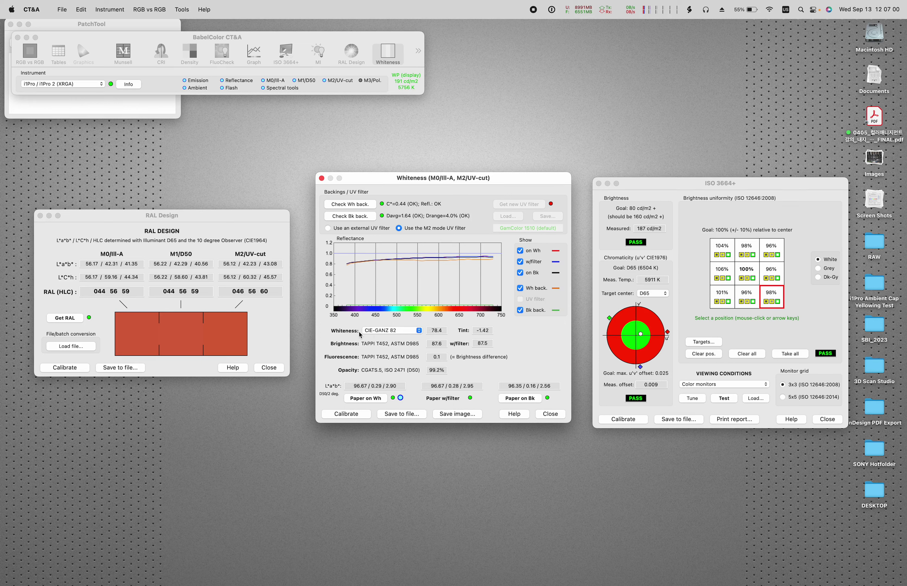
pyautogui.click(410, 331)
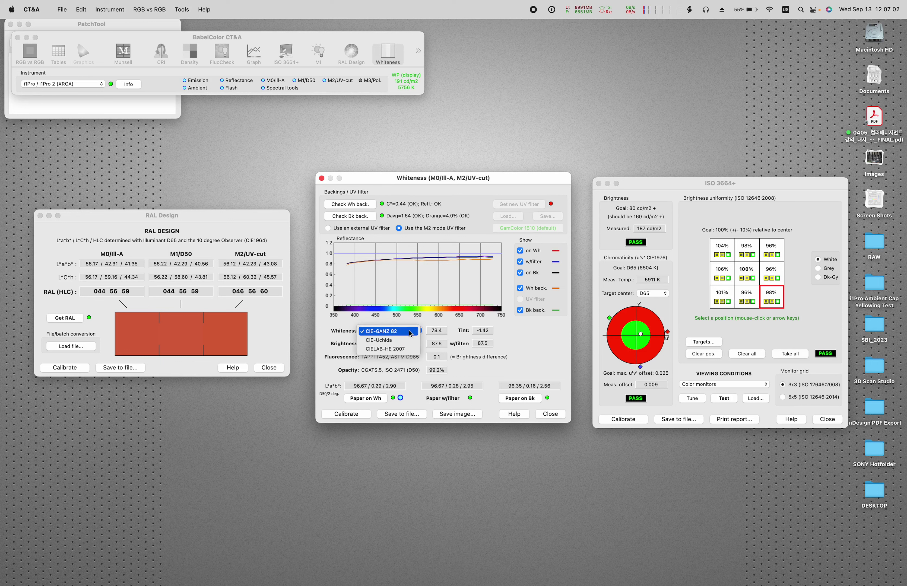
pyautogui.click(412, 349)
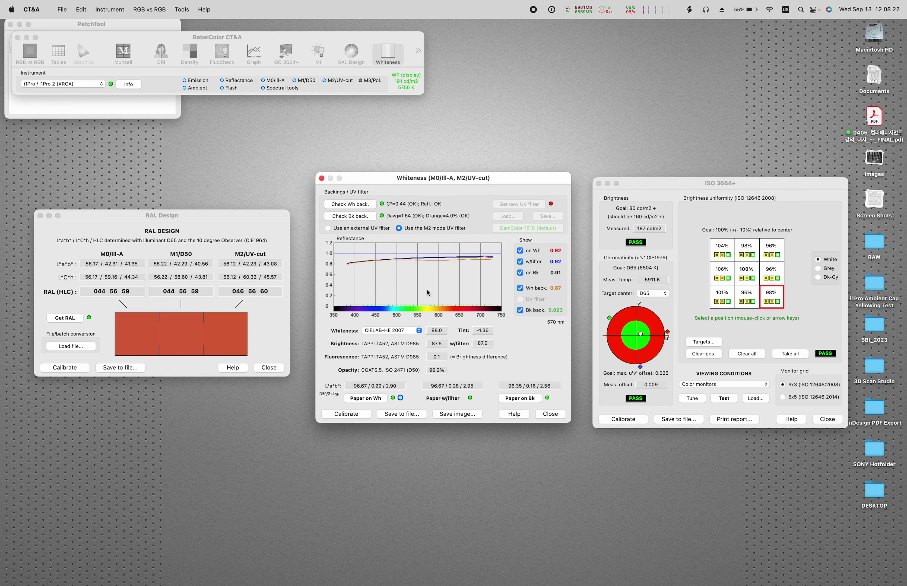
pyautogui.moveTo(427, 180); pyautogui.dragTo(427, 180)
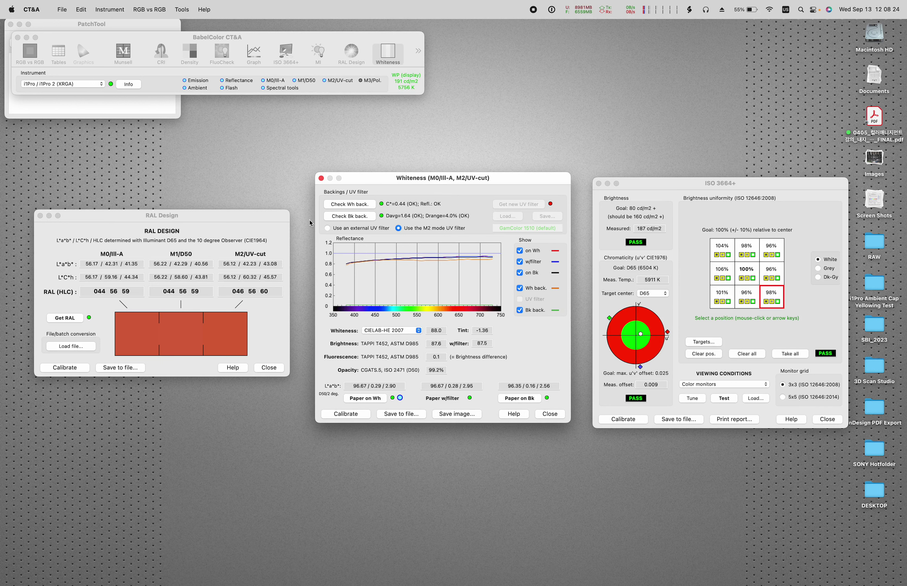
pyautogui.click(243, 216)
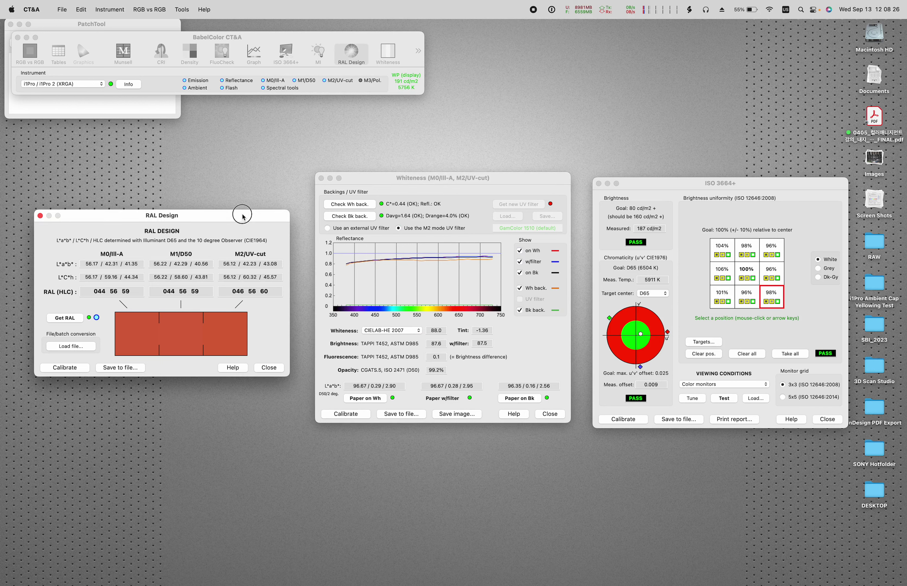
pyautogui.click(418, 182)
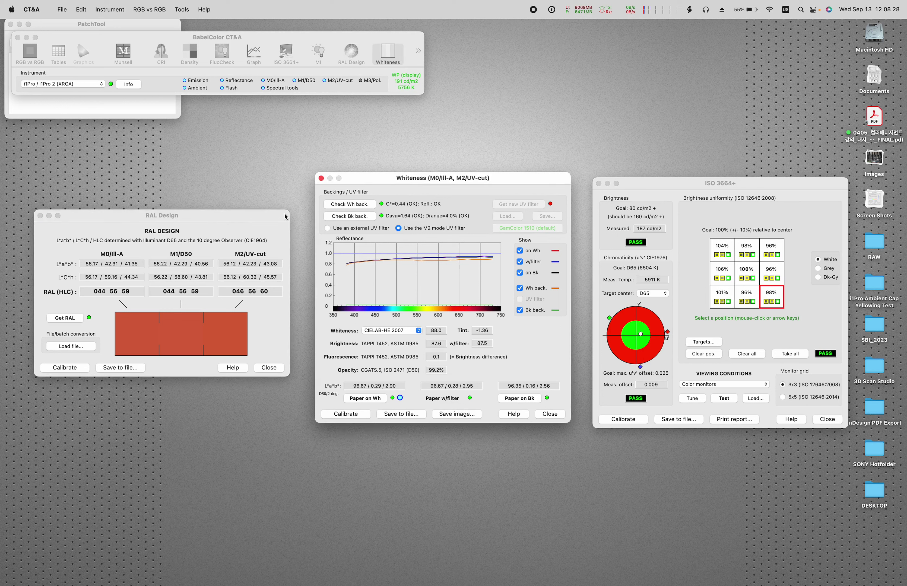
pyautogui.click(425, 229)
pyautogui.moveTo(512, 181); pyautogui.dragTo(511, 187)
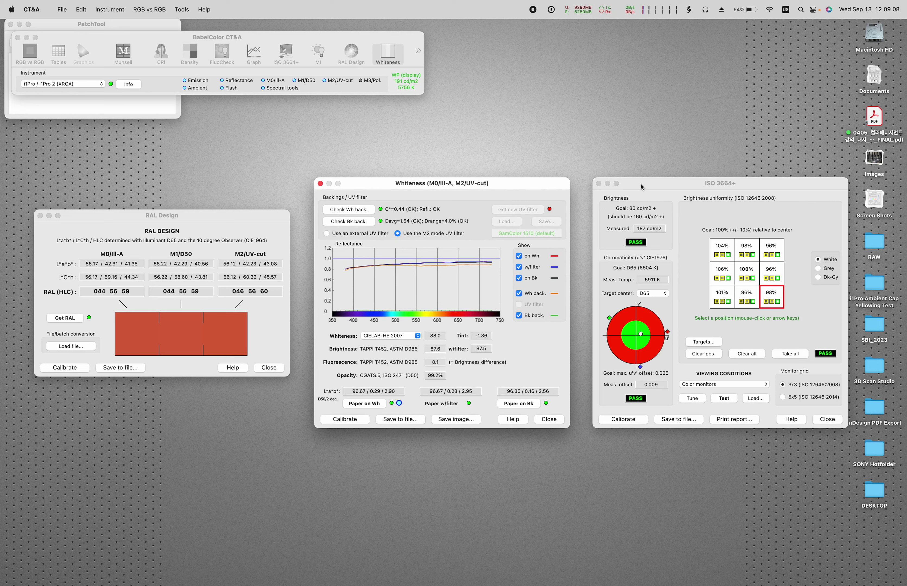
pyautogui.click(209, 216)
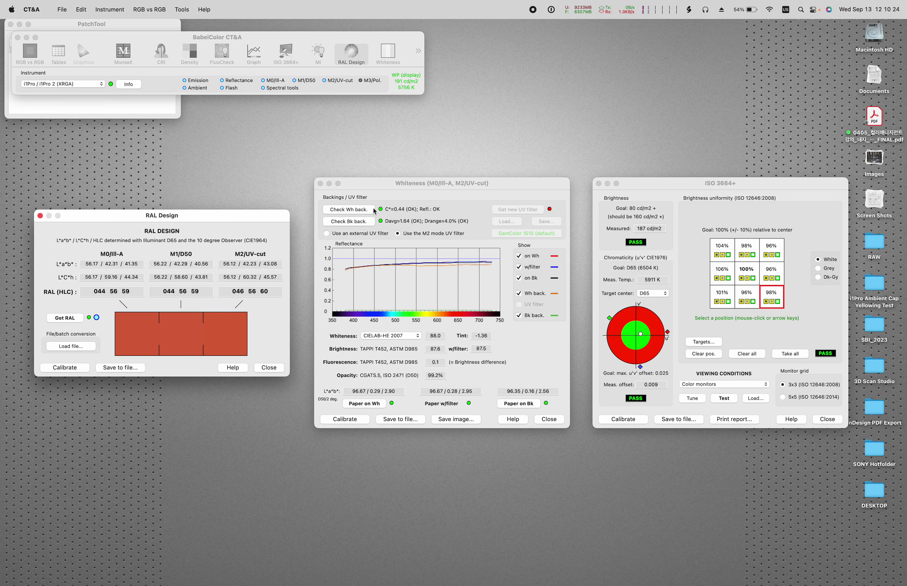
# - Close the RAL Design, ISO 3664+ and Whiteness windows
pyautogui.click(40, 216)
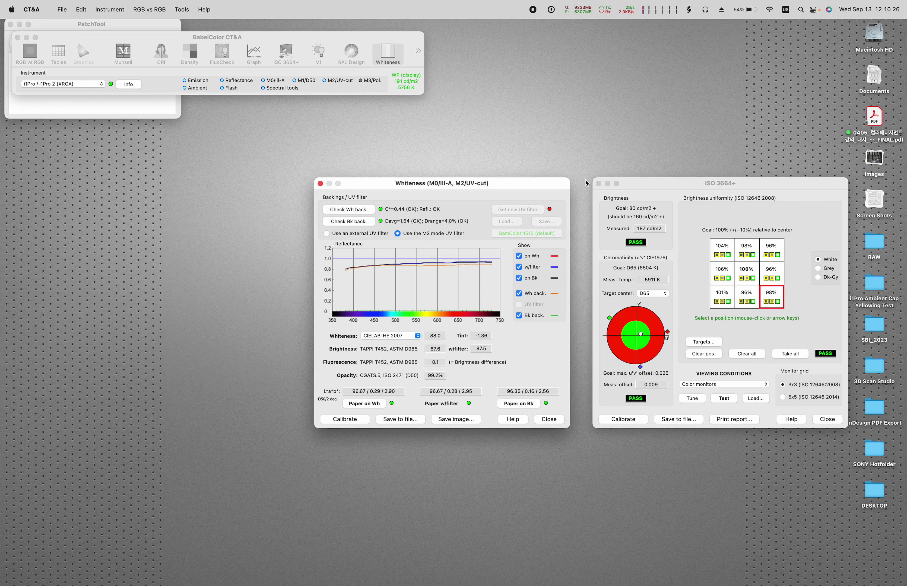
pyautogui.click(599, 184)
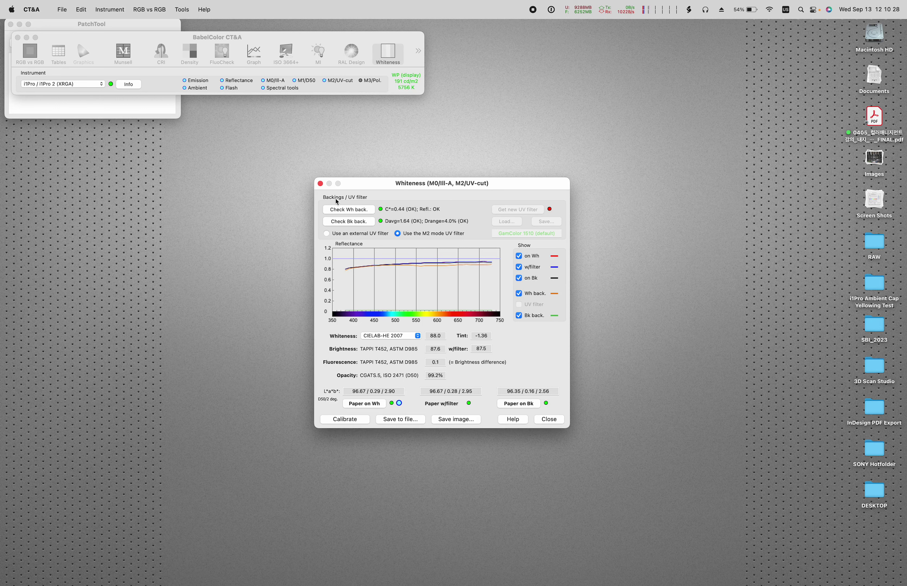
pyautogui.click(320, 184)
# - Open the Graph and RGB vs RGB tools, and reposition the RGB vs RGB window near the middle of the desktop
pyautogui.click(256, 55)
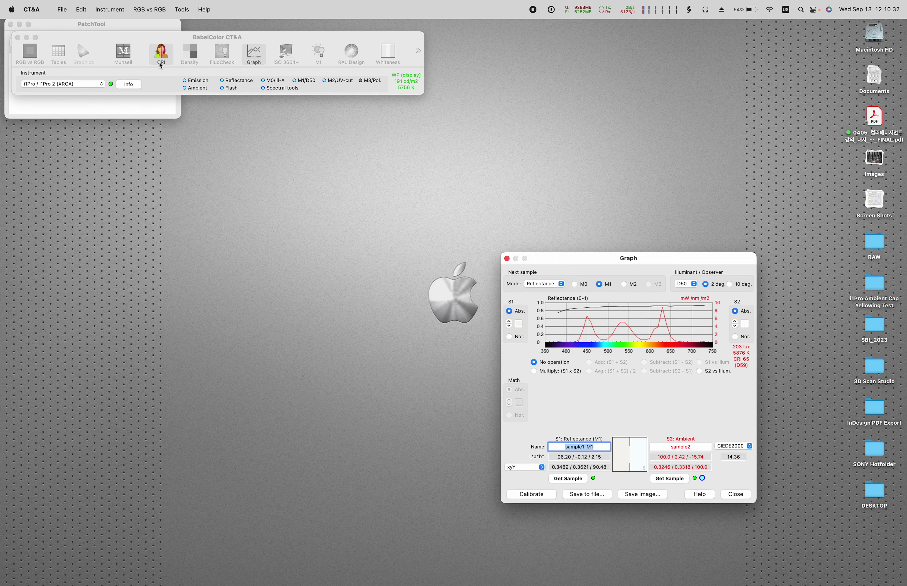
pyautogui.click(42, 58)
pyautogui.moveTo(461, 95); pyautogui.dragTo(384, 75)
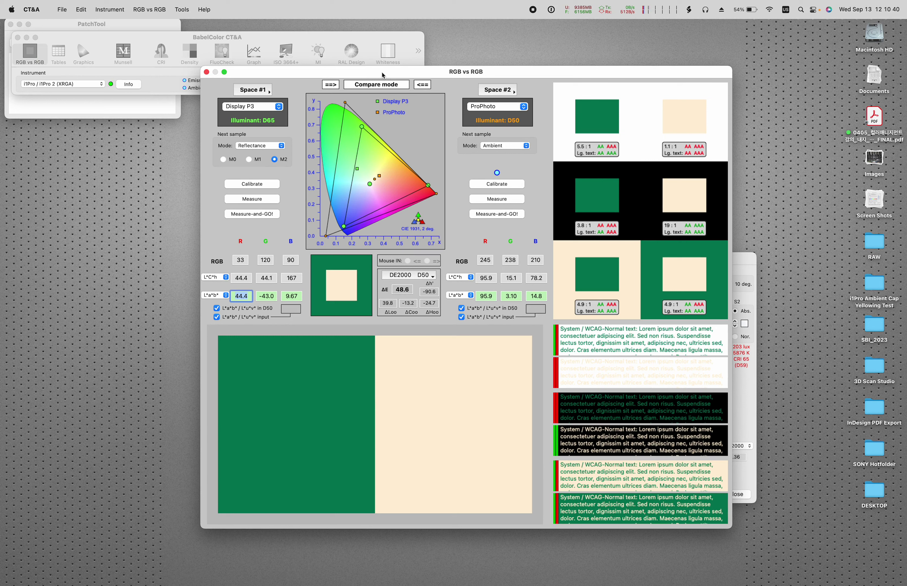
pyautogui.moveTo(530, 77); pyautogui.dragTo(523, 75)
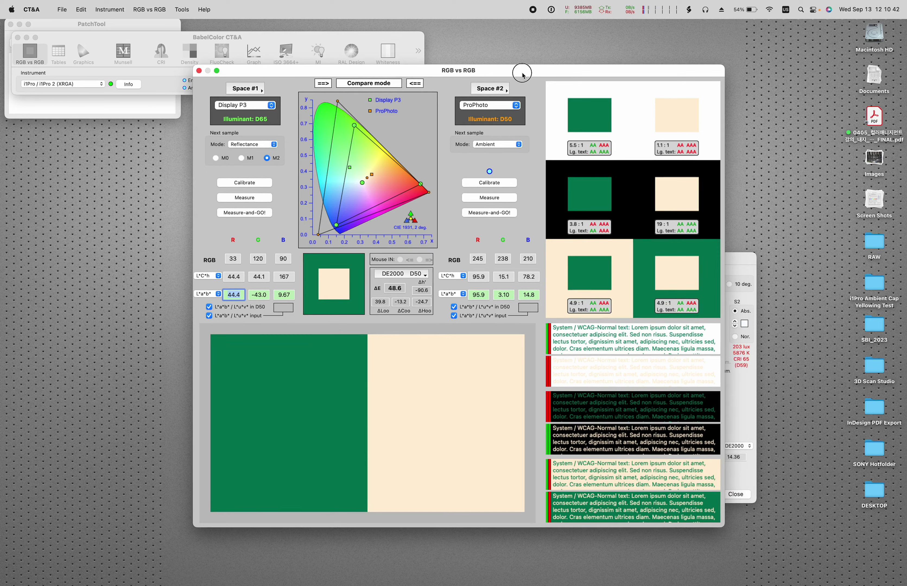
# - Switch the second colour source from Space #2 to Deck #2, review the available colour decks, and lower the RGB vs RGB window slightly
pyautogui.click(497, 91)
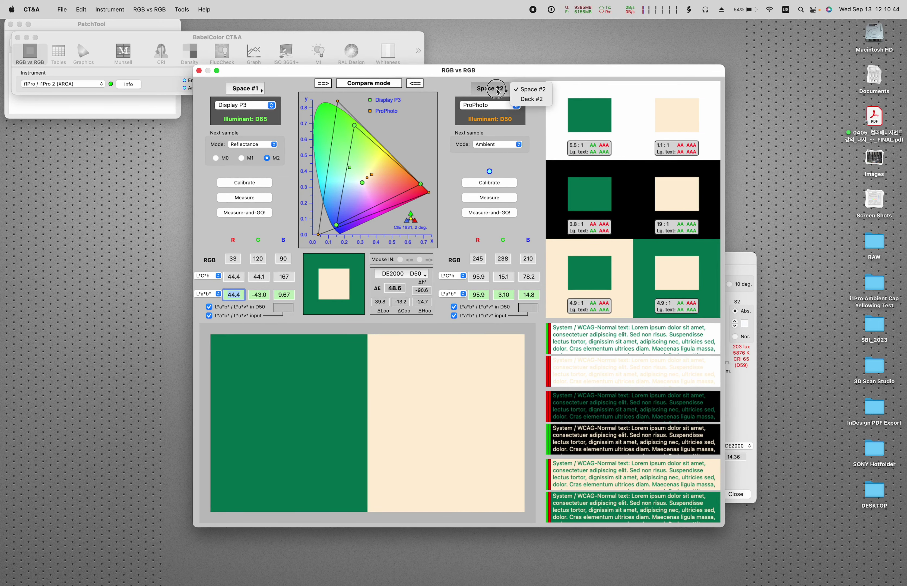
pyautogui.click(528, 100)
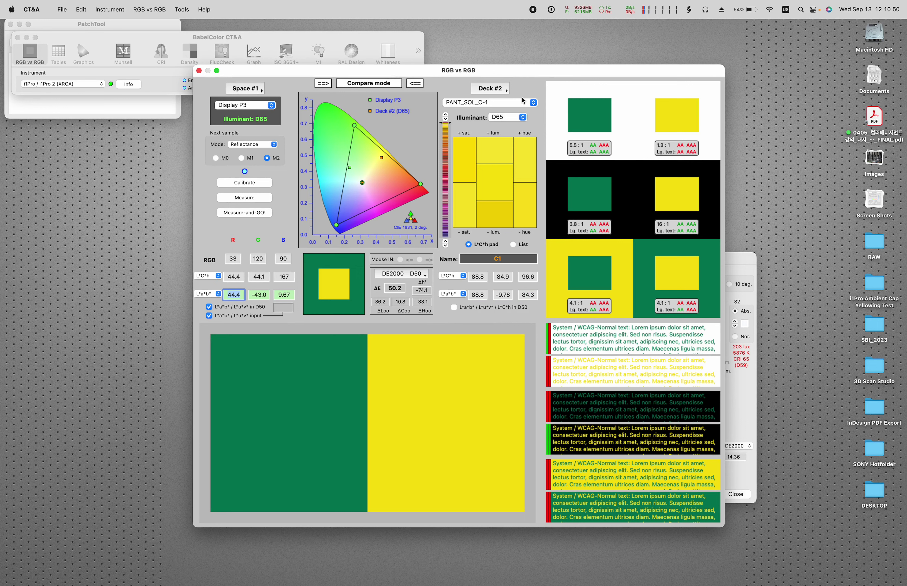
pyautogui.click(530, 102)
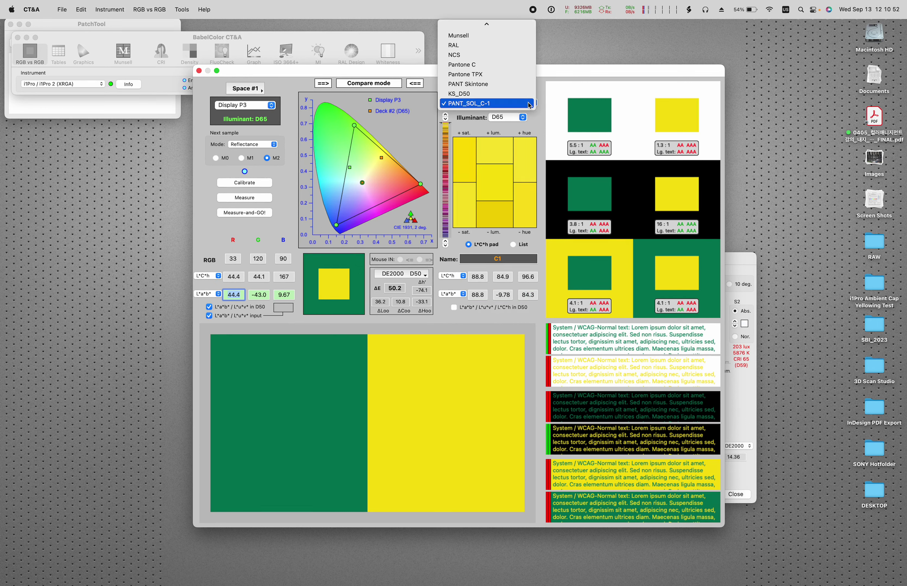
pyautogui.moveTo(486, 24)
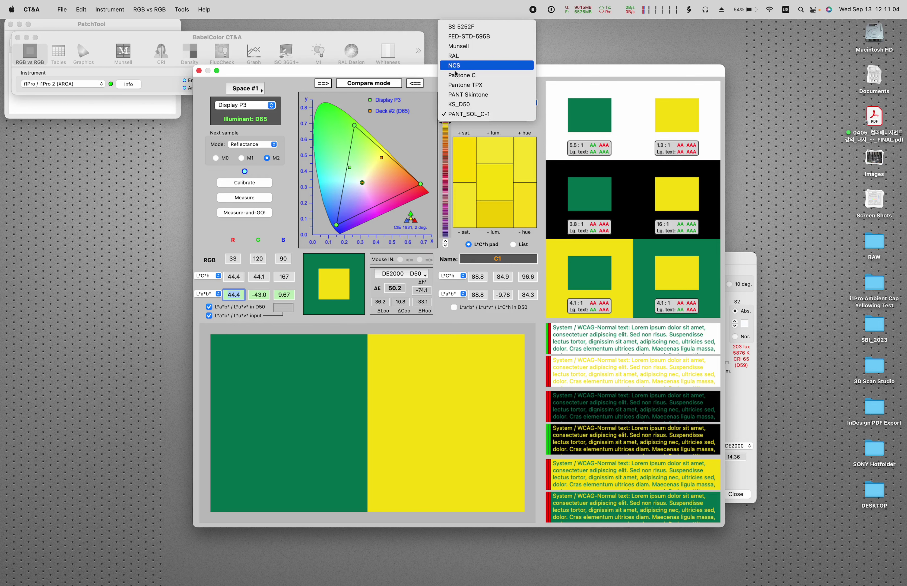
pyautogui.click(404, 71)
pyautogui.moveTo(405, 71); pyautogui.dragTo(391, 75)
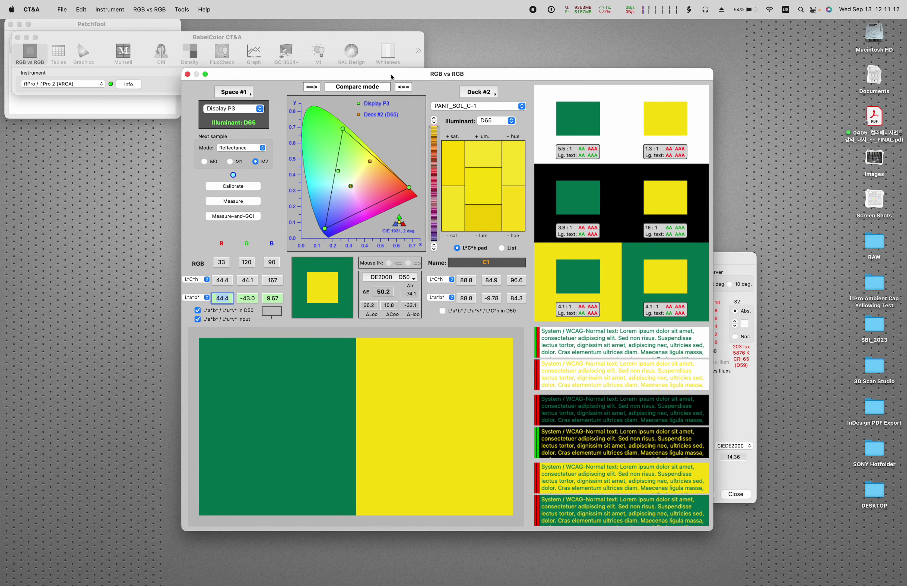
pyautogui.moveTo(390, 73)
pyautogui.mouseDown()
pyautogui.moveTo(337, 81)
pyautogui.moveTo(395, 86)
pyautogui.moveTo(385, 86)
pyautogui.mouseUp()
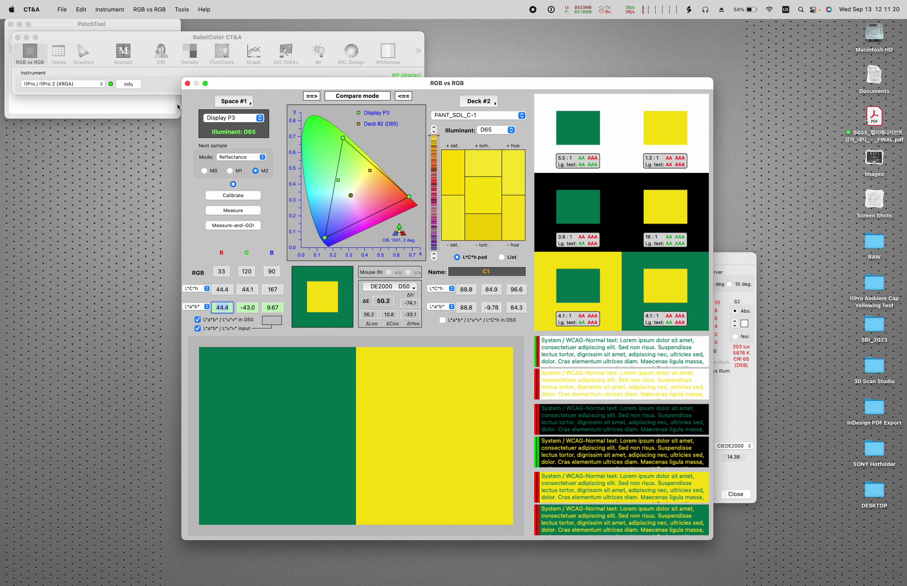
# - Switch to PatchTool, open the recent file Pantone Solid Coated_1~100p_CB0149hi3ooc3w1b_20200812_M2.txt, and move its window away from the RGB vs RGB contrast samples
pyautogui.click(164, 117)
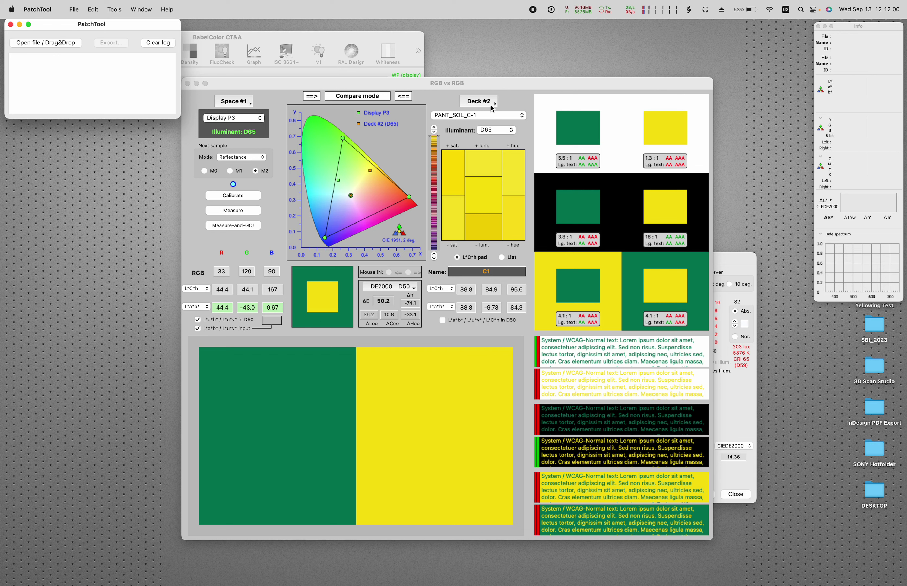
pyautogui.click(496, 88)
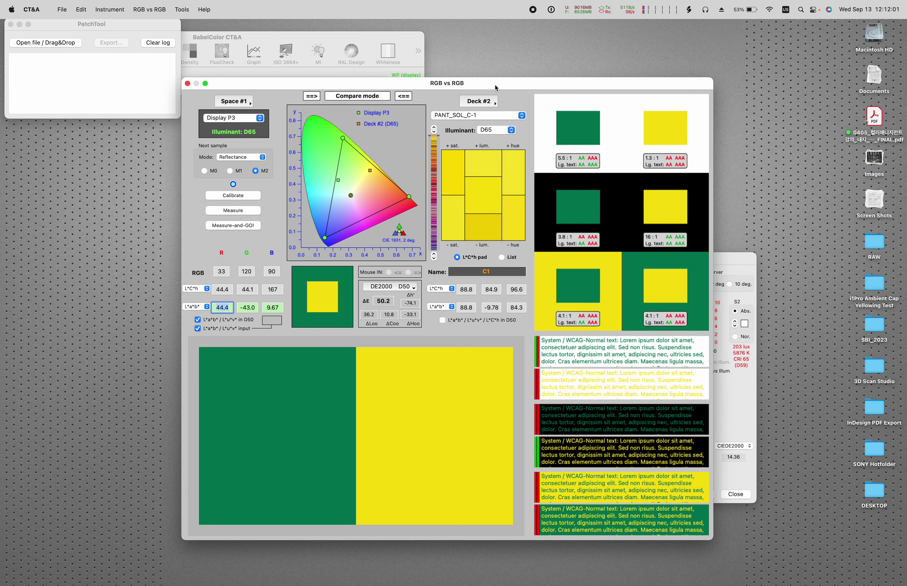
pyautogui.click(146, 101)
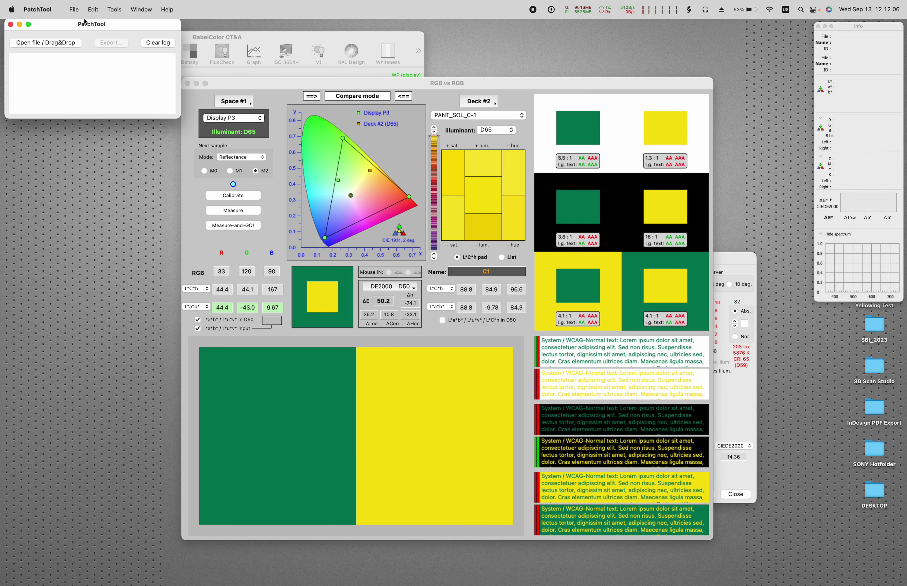
pyautogui.click(74, 3)
pyautogui.moveTo(106, 37)
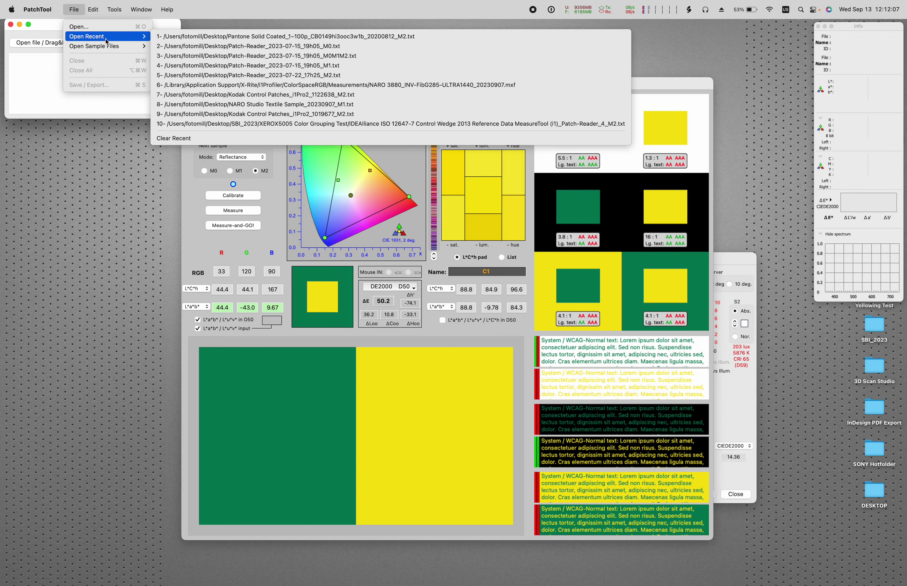
pyautogui.click(177, 38)
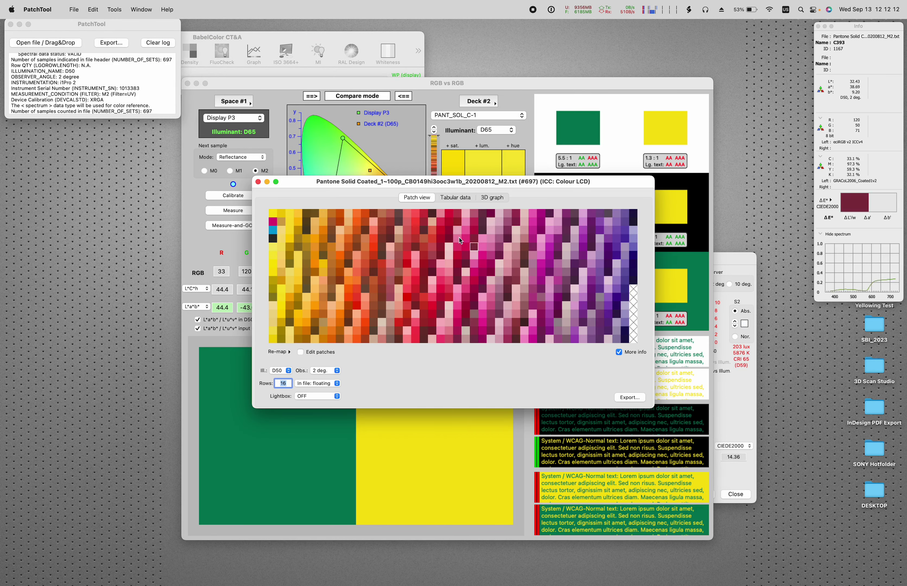
pyautogui.moveTo(460, 185); pyautogui.dragTo(338, 194)
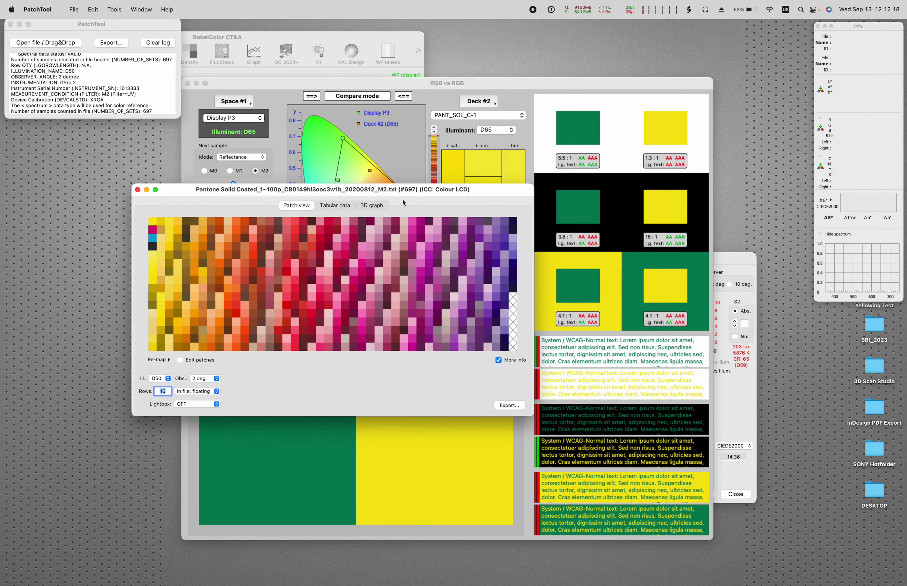
pyautogui.moveTo(410, 193); pyautogui.dragTo(368, 194)
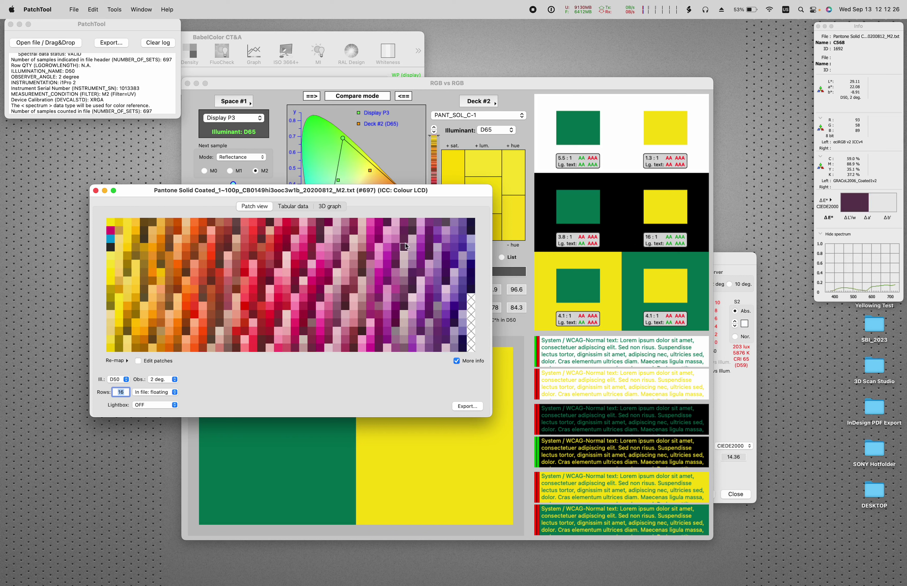
# - Start the BabelColor CT&A Export tool and open the ColorDecks_R2.bbd database from the BabelColor CT&A 6.07 folder
pyautogui.click(121, 8)
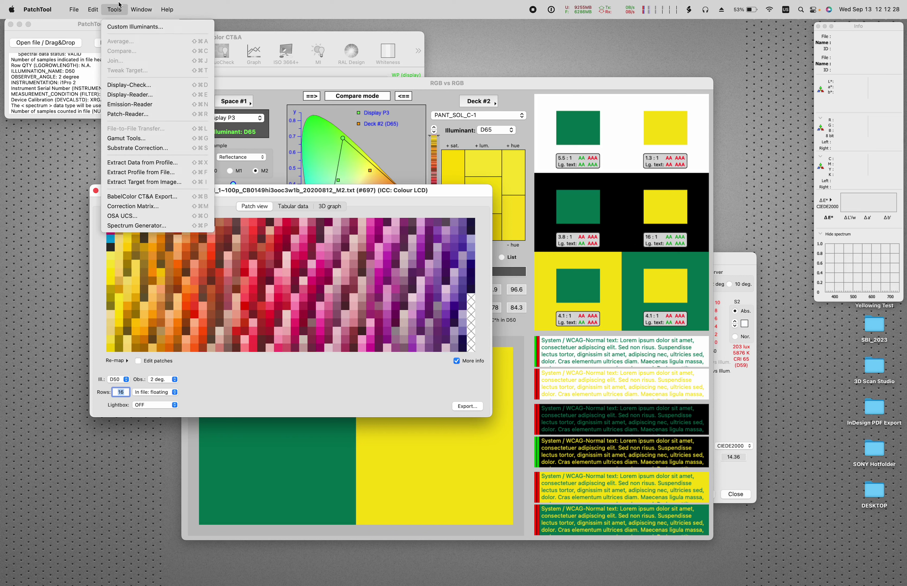
pyautogui.click(169, 199)
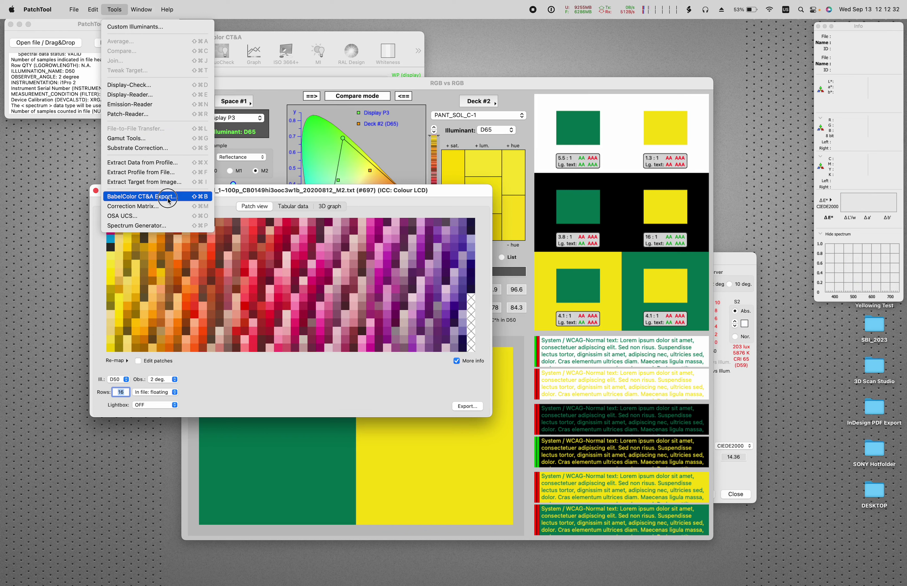
pyautogui.moveTo(461, 88); pyautogui.dragTo(466, 164)
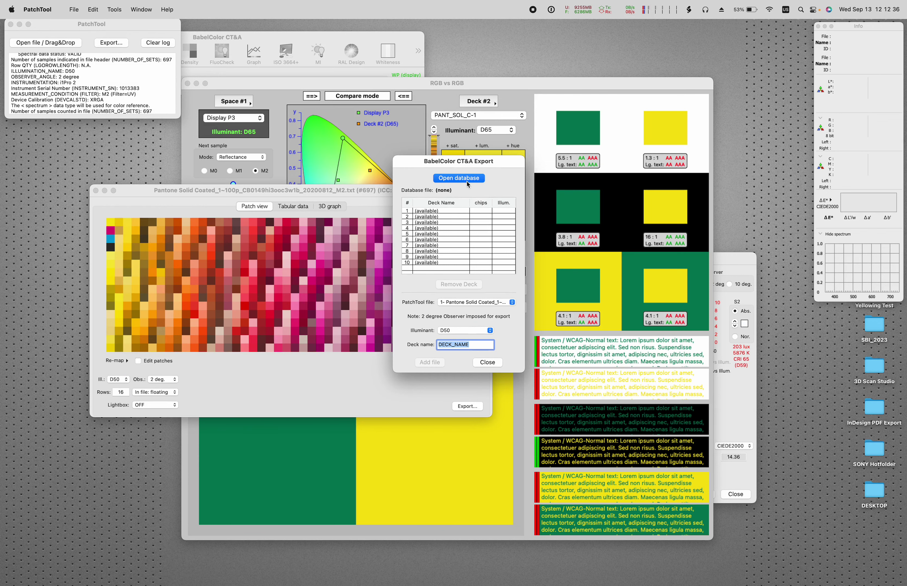
pyautogui.click(459, 179)
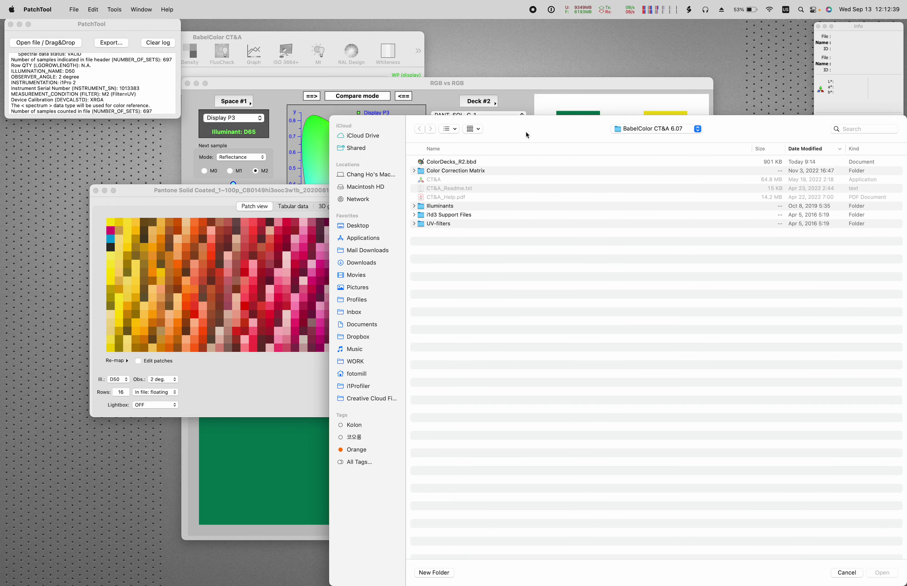
pyautogui.moveTo(528, 136); pyautogui.dragTo(406, 107)
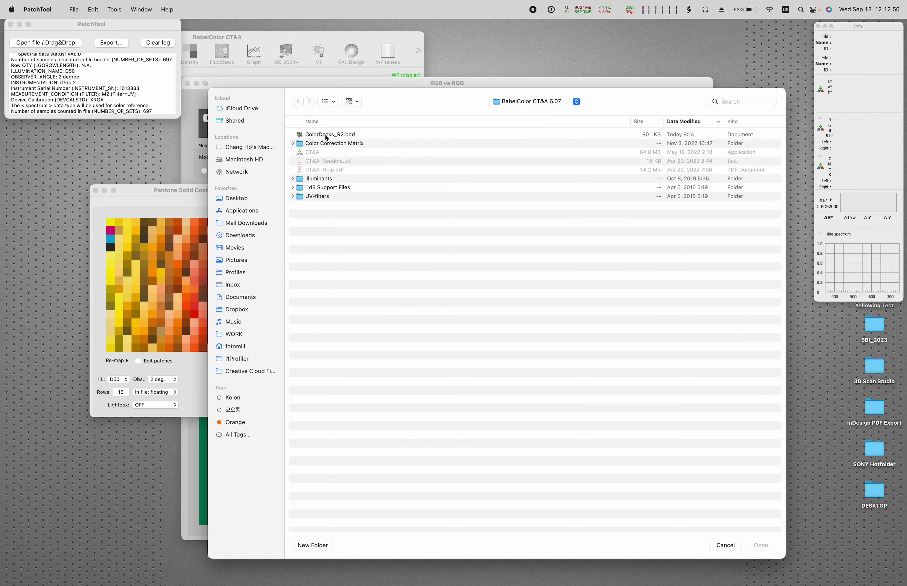
pyautogui.click(345, 137)
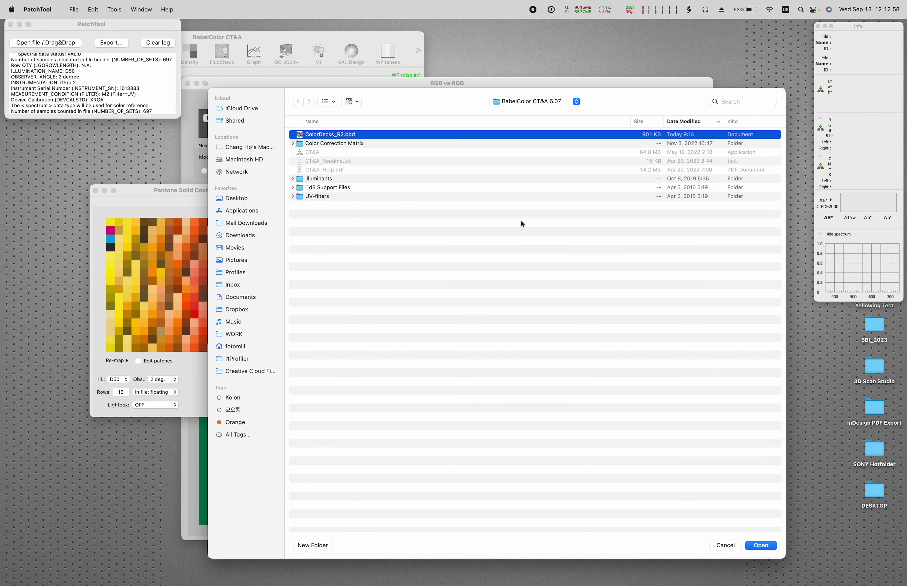
pyautogui.click(761, 545)
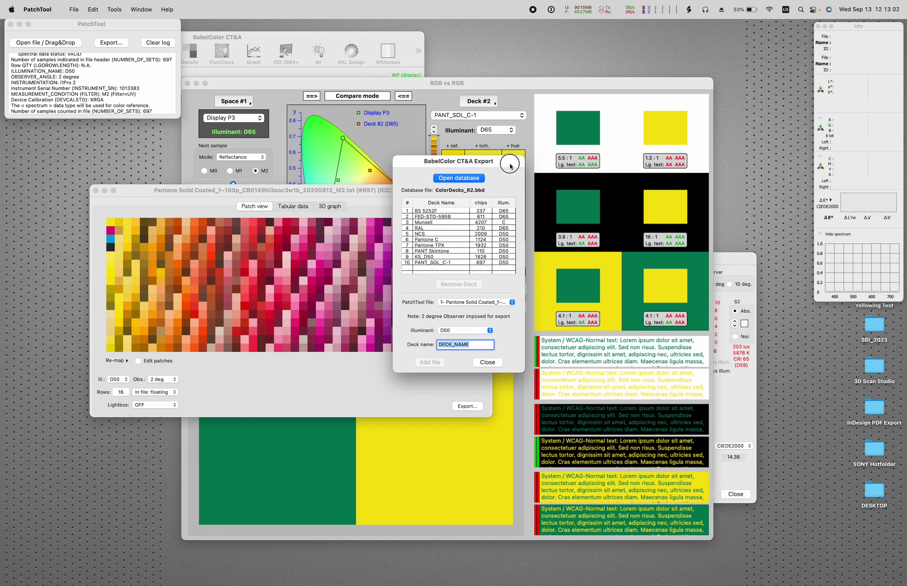
# - Reposition the export dialog and remove the PANT_SOL_C-1 deck from the colour deck database
pyautogui.moveTo(511, 168); pyautogui.dragTo(508, 113)
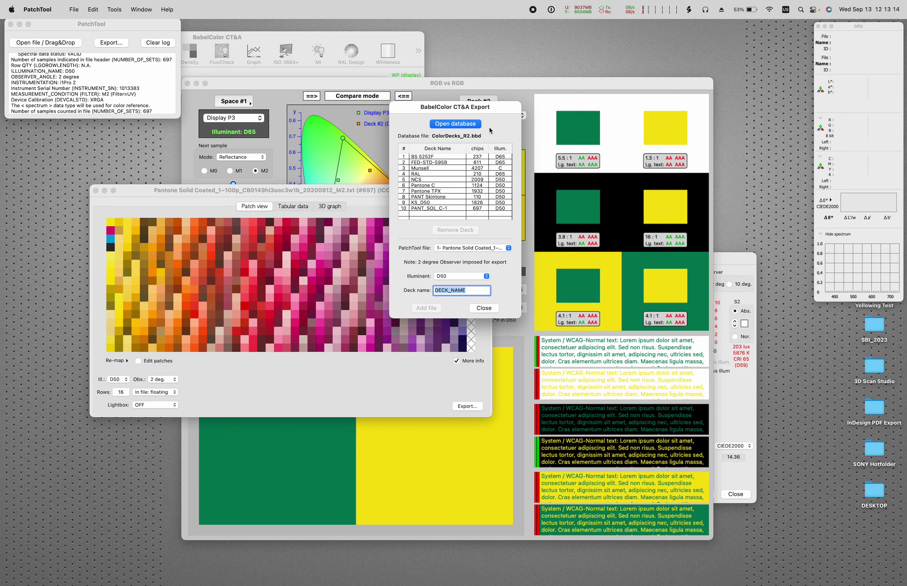
pyautogui.moveTo(504, 108); pyautogui.dragTo(507, 134)
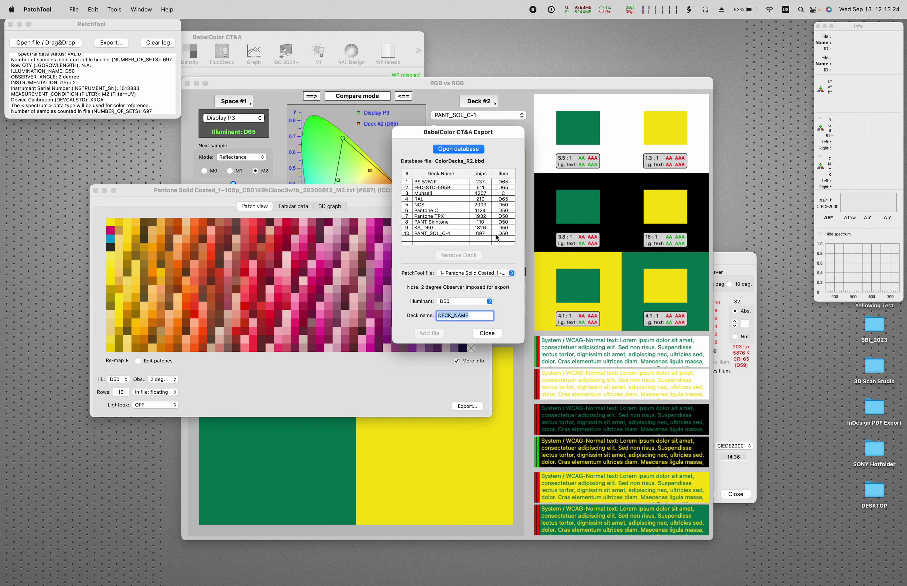
pyautogui.click(454, 234)
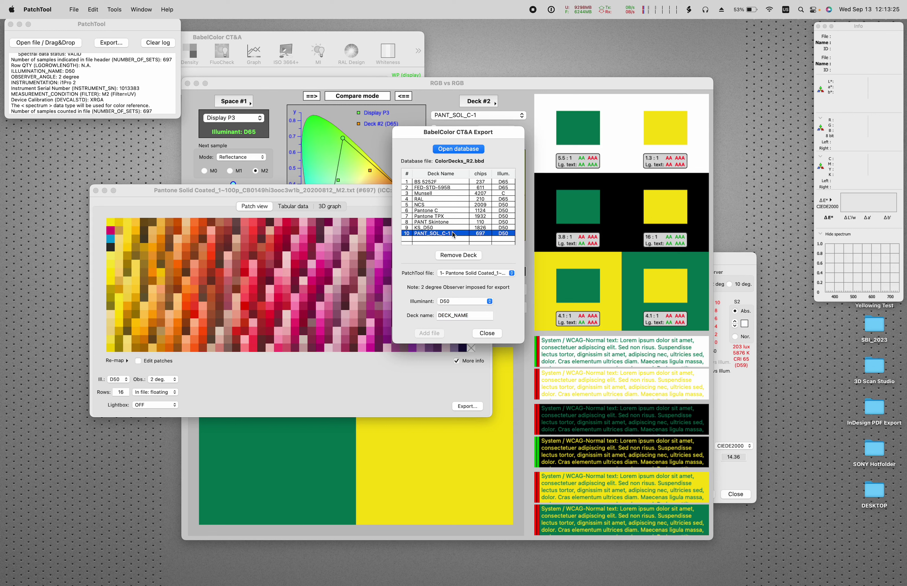
pyautogui.click(459, 257)
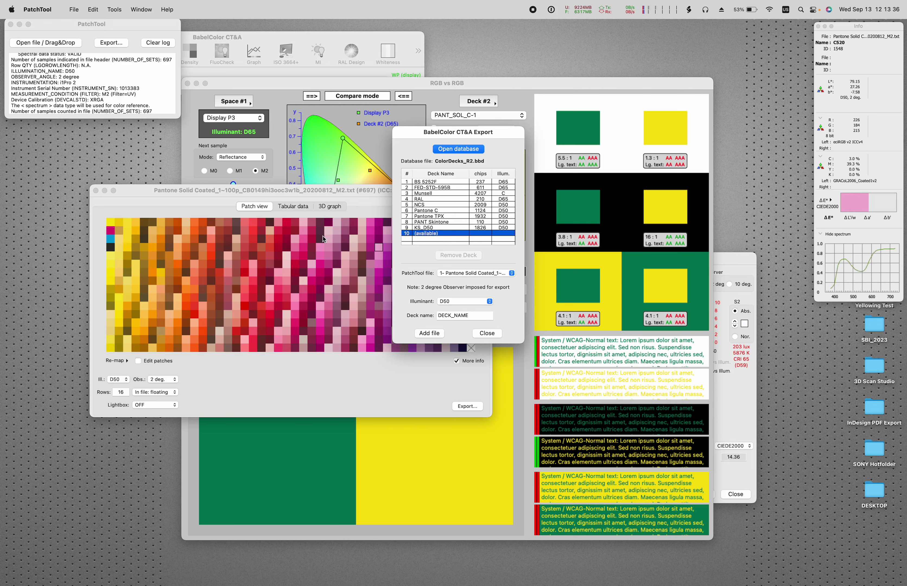
# - Add the Pantone Solid Coated file to the database as deck PANT SOLID C with illuminant D50, and close the export dialog
pyautogui.click(463, 272)
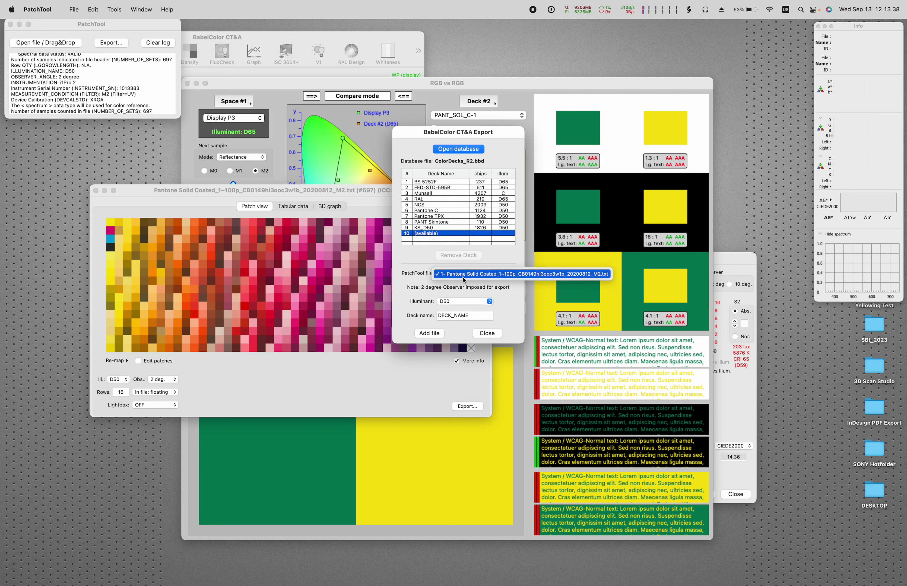
pyautogui.click(423, 282)
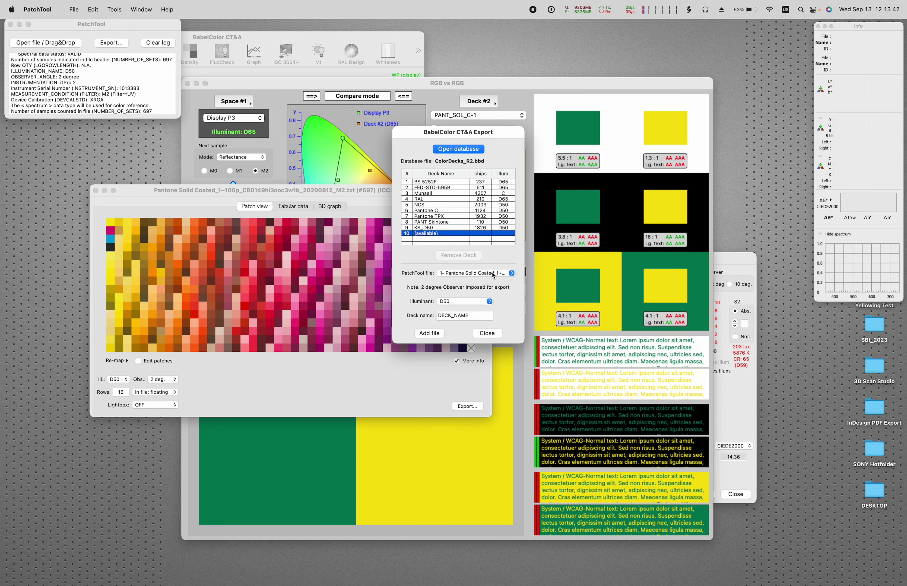
pyautogui.click(485, 316)
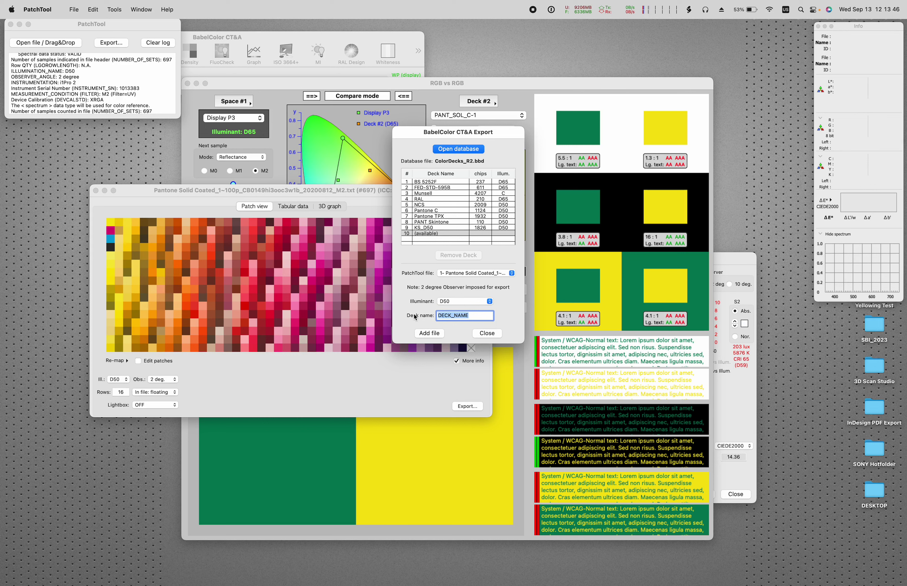
pyautogui.write('PAN')
pyautogui.write('T SOLID C')
pyautogui.click(387, 281)
pyautogui.click(486, 304)
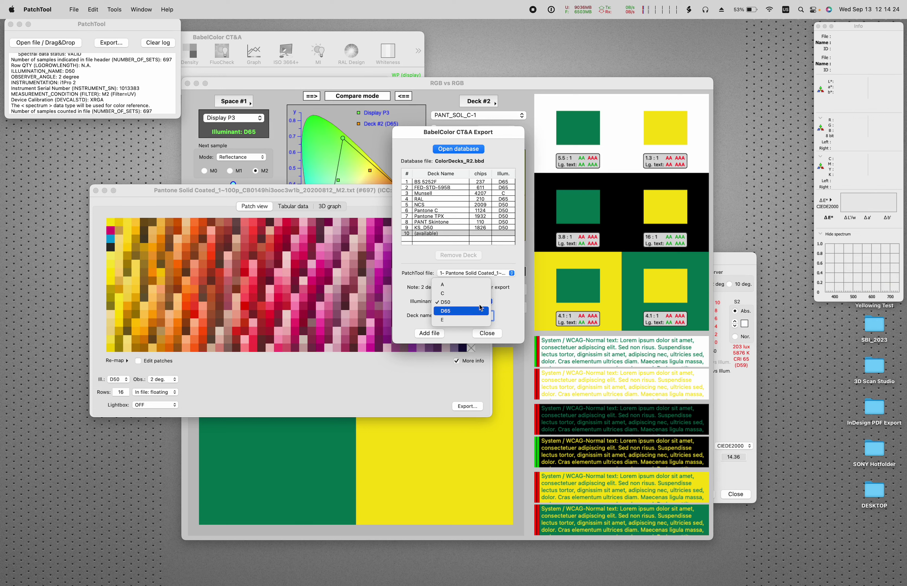
pyautogui.click(481, 302)
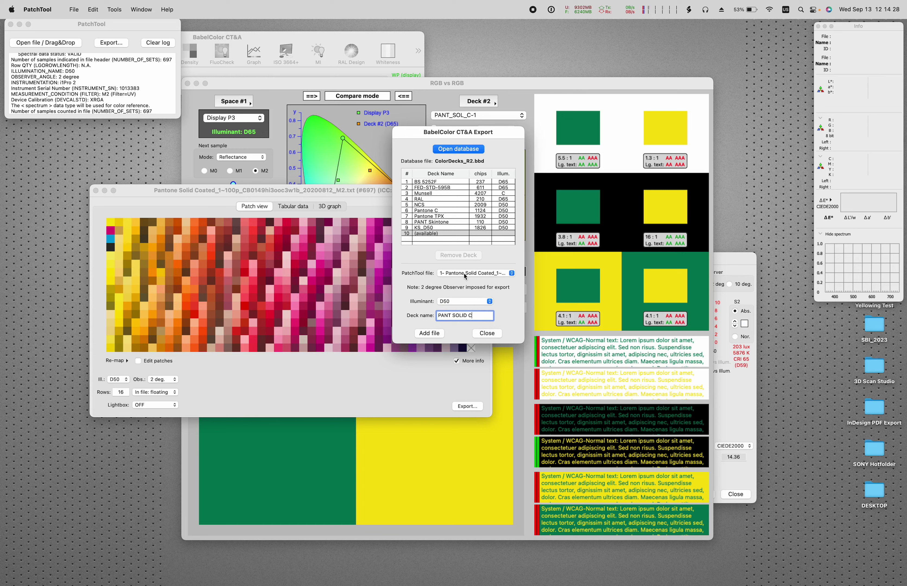
pyautogui.click(430, 334)
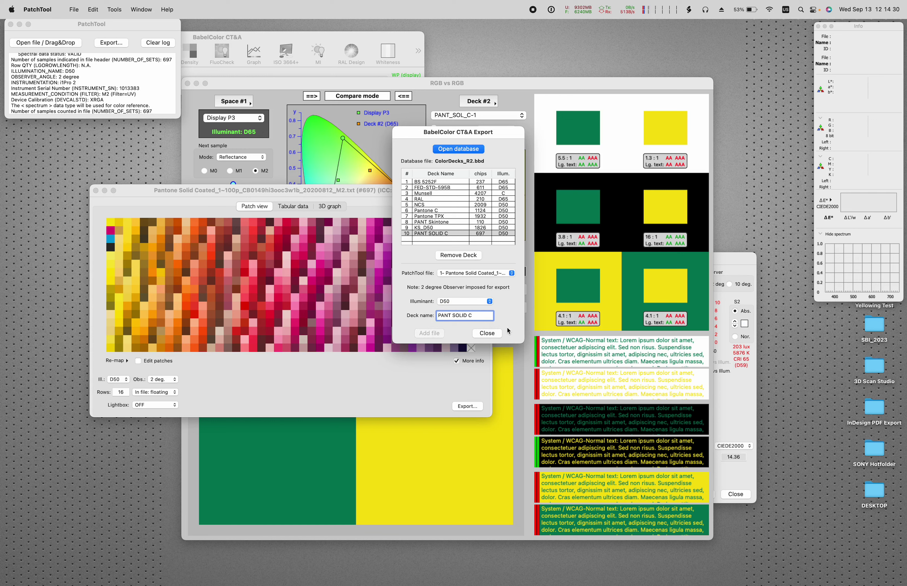
pyautogui.click(486, 335)
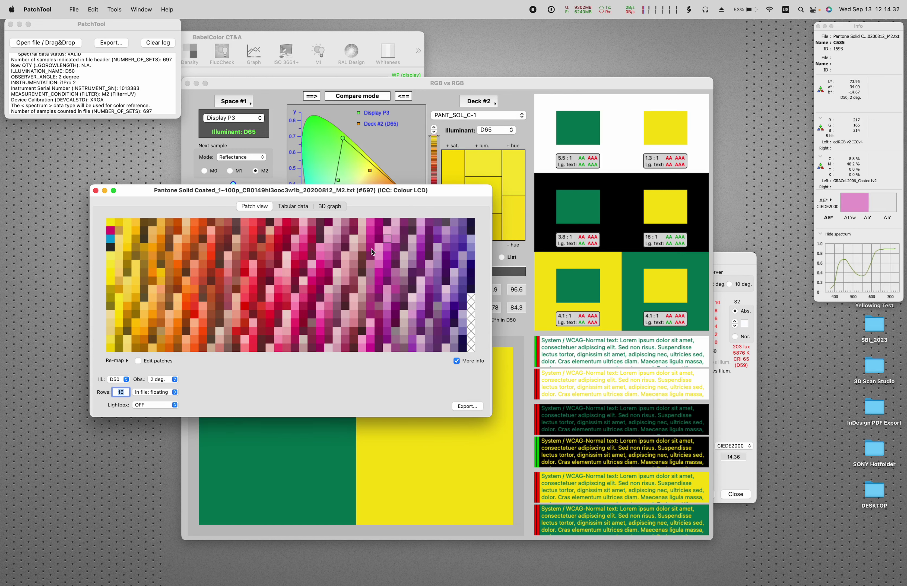
# - Quit PatchTool without saving the opened data, return to CT&A, and shift the RGB vs RGB window slightly
pyautogui.click(41, 3)
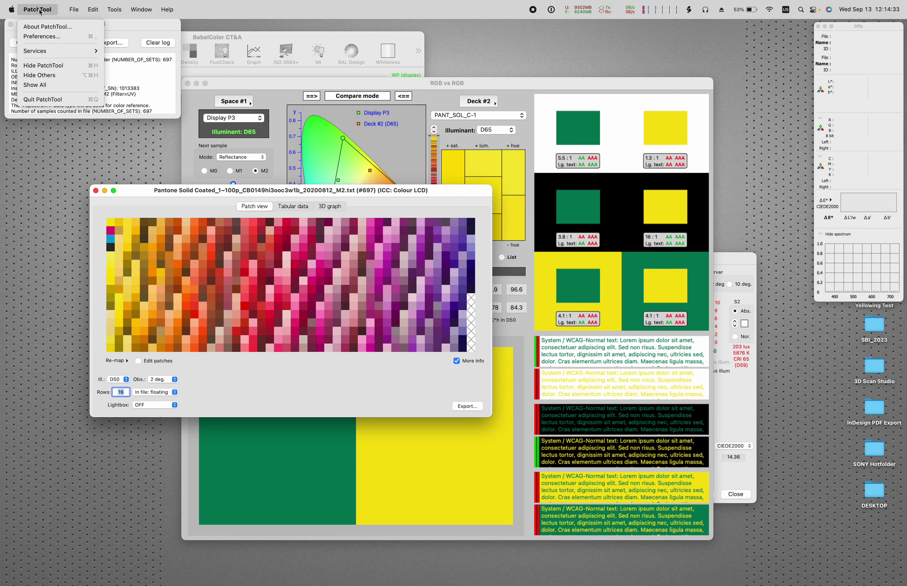
pyautogui.click(74, 102)
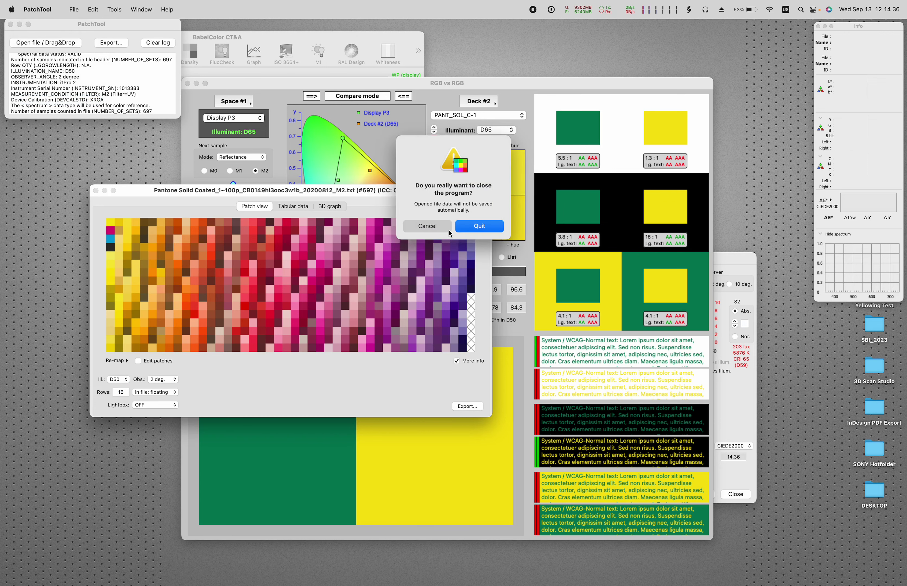
pyautogui.click(481, 228)
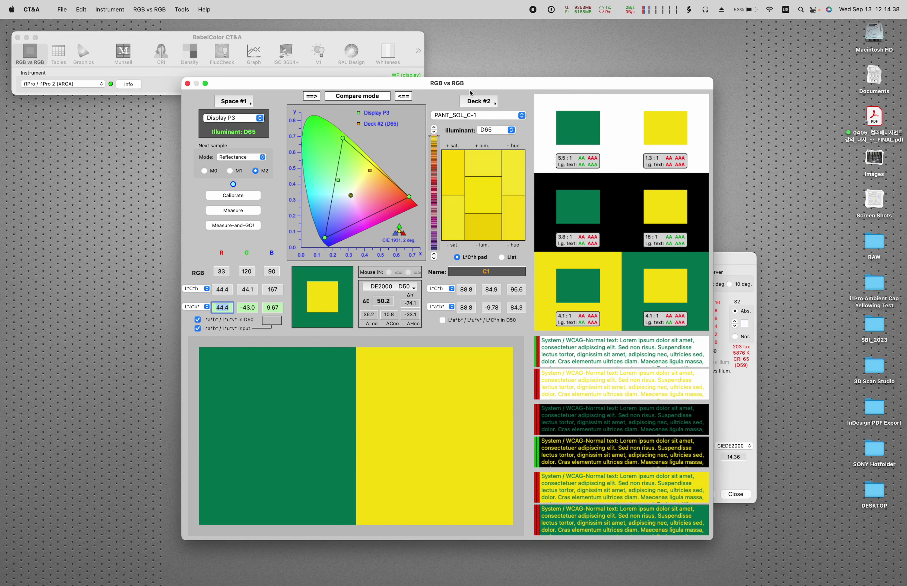
pyautogui.moveTo(476, 87); pyautogui.dragTo(458, 86)
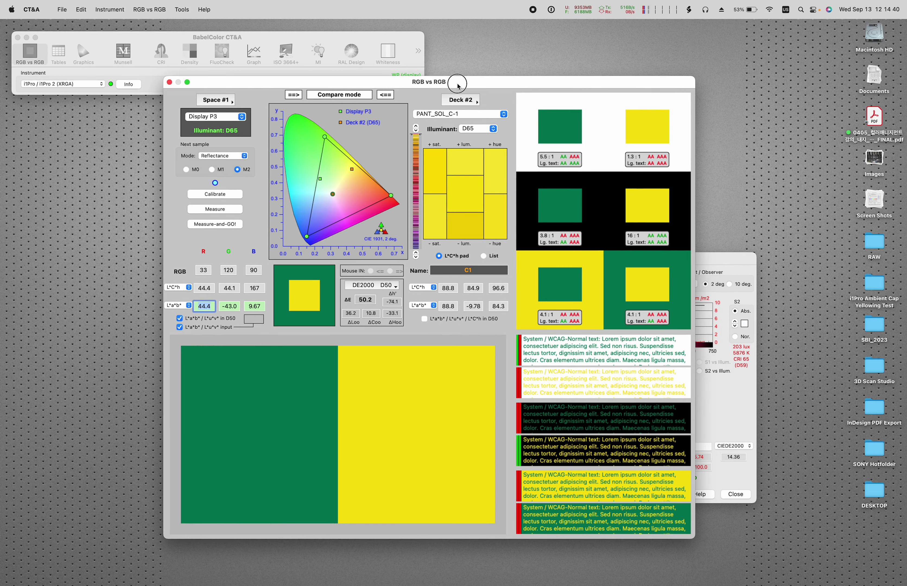
# - Check the source options and the available colour decks for Deck #2 in the RGB vs RGB tool, keeping PANT_SOL_C-1 selected
pyautogui.click(471, 101)
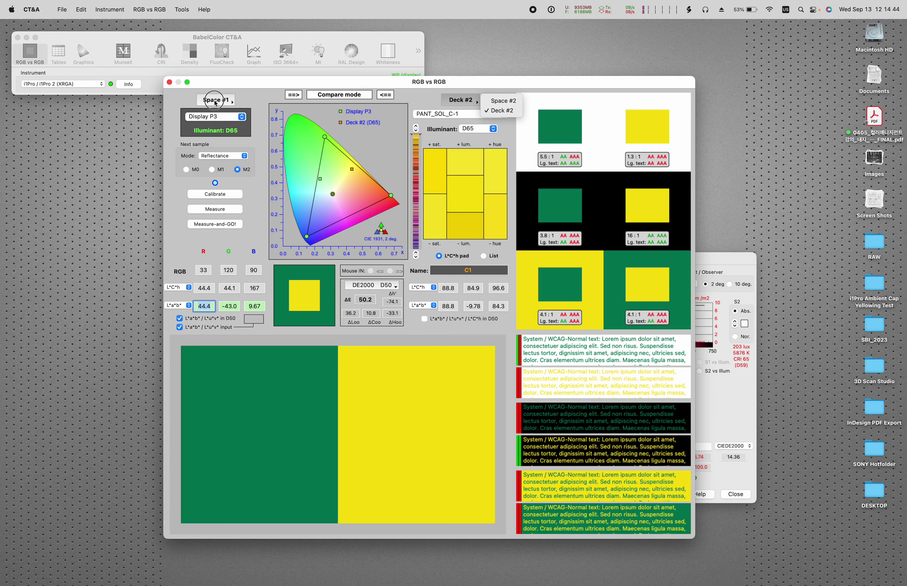
pyautogui.click(446, 115)
pyautogui.click(446, 115)
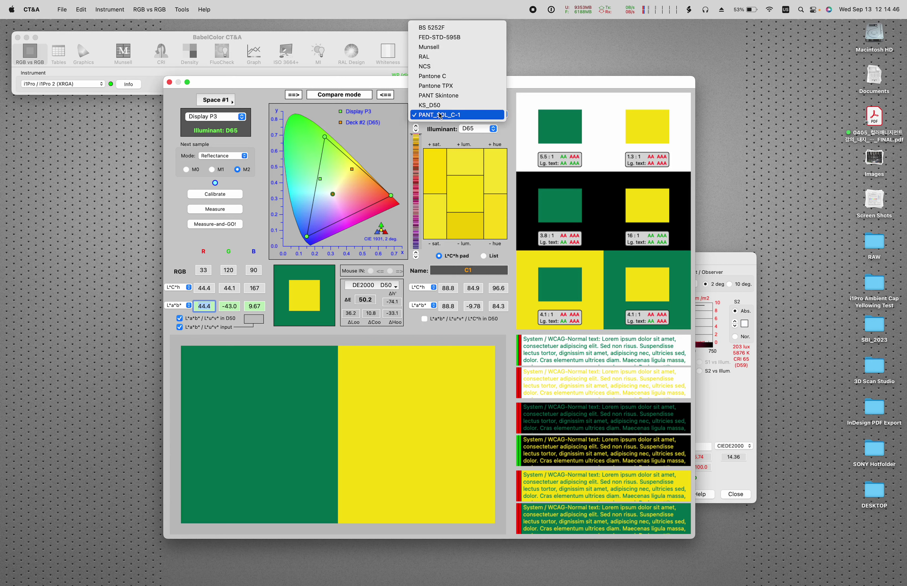
pyautogui.click(436, 116)
pyautogui.click(580, 95)
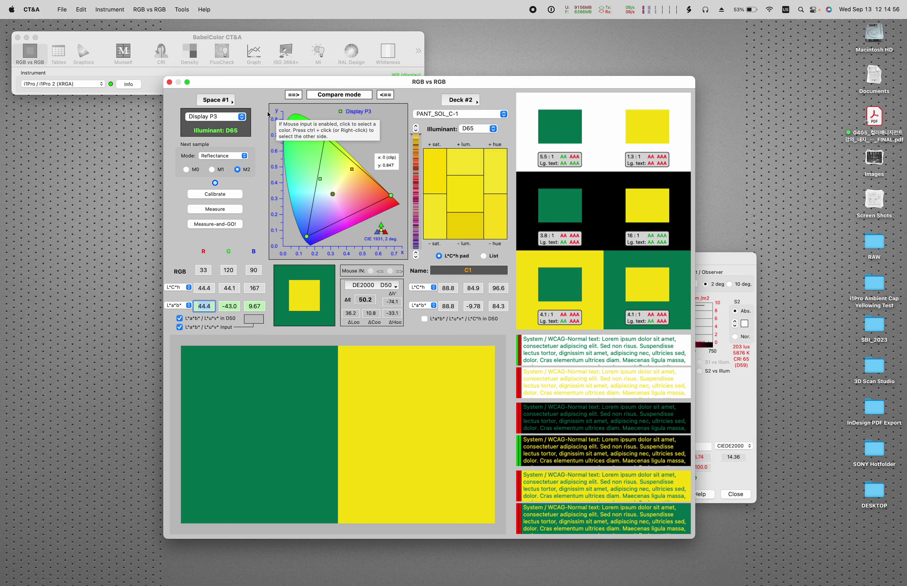
# - Close the RGB vs RGB window and move the Graph window to the middle of the desktop
pyautogui.click(170, 82)
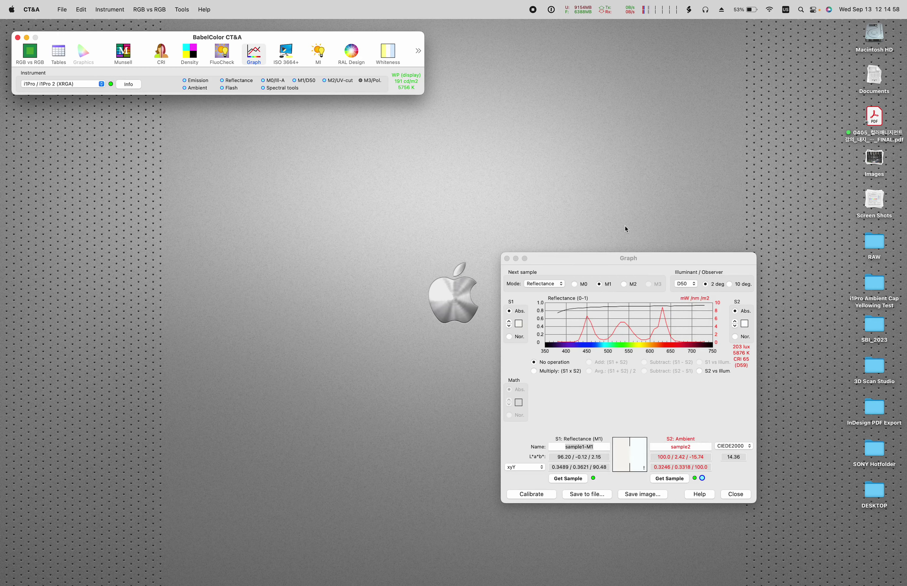
pyautogui.moveTo(671, 266); pyautogui.dragTo(518, 209)
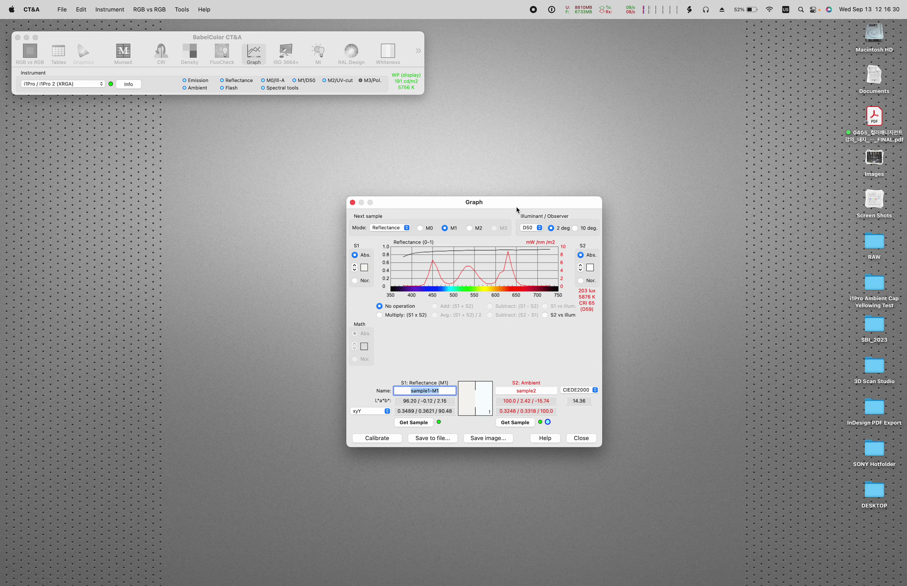
pyautogui.moveTo(517, 208); pyautogui.dragTo(496, 195)
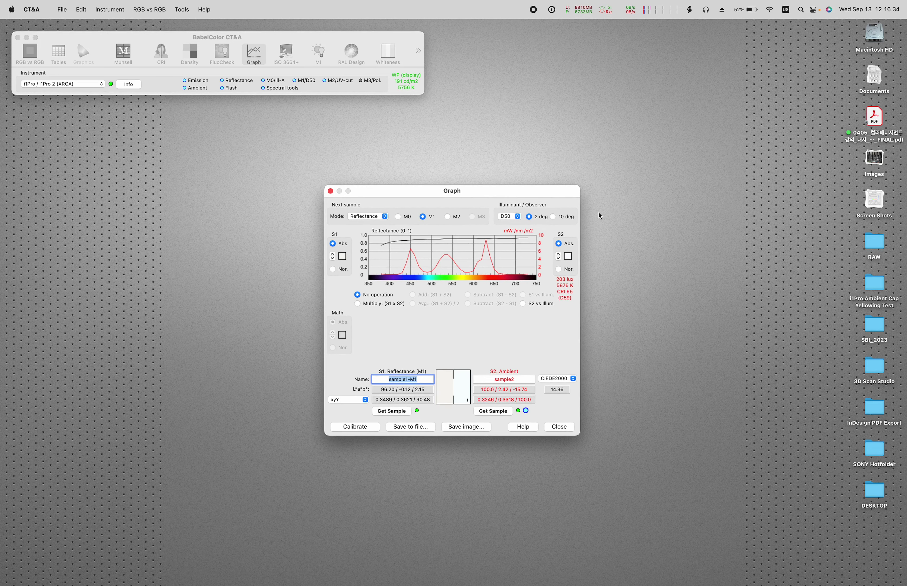